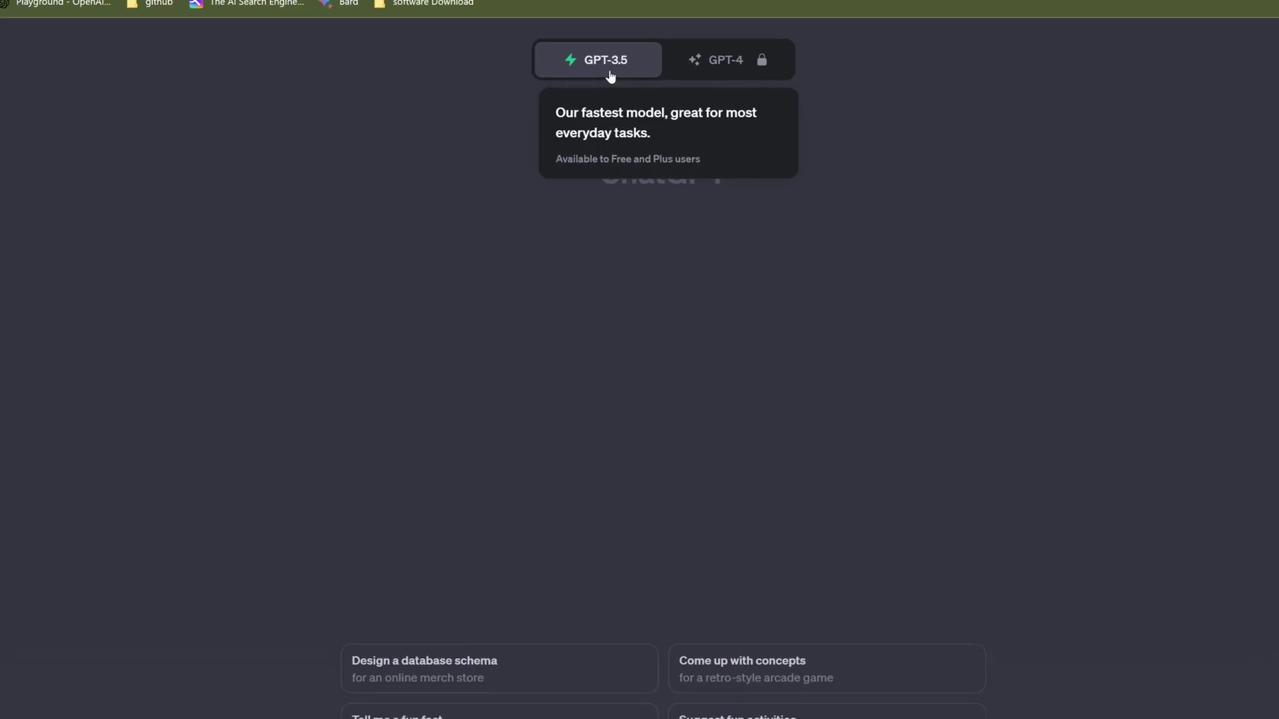
# View the ChatGPT Plus upgrade plans, then ask ChatGPT what it can access.
pyautogui.moveTo(724, 46)
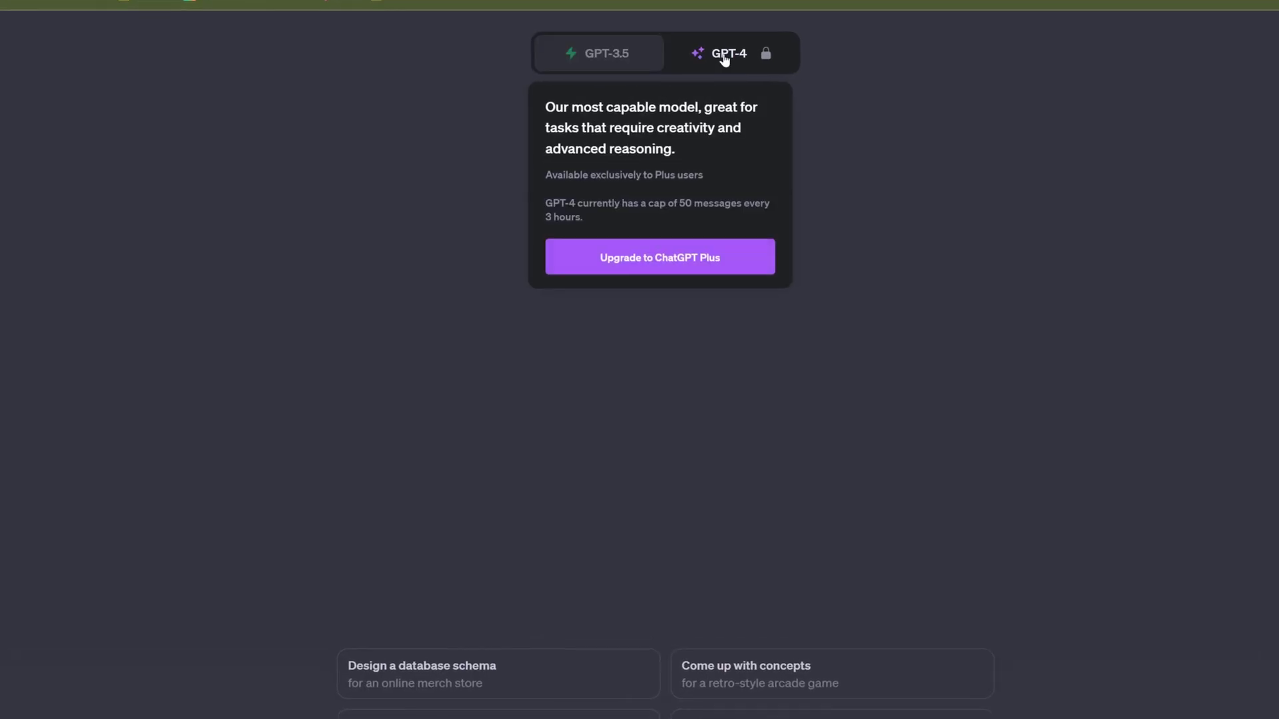
pyautogui.click(566, 256)
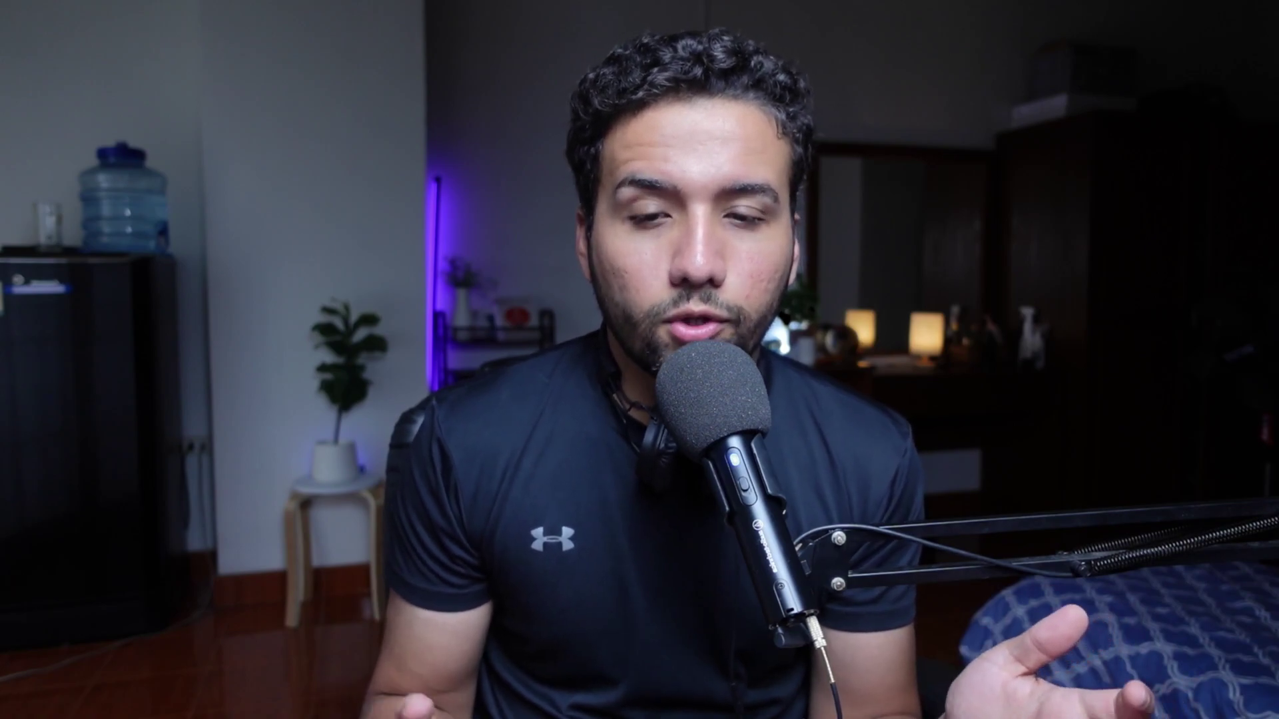
pyautogui.write('can you access the web?')
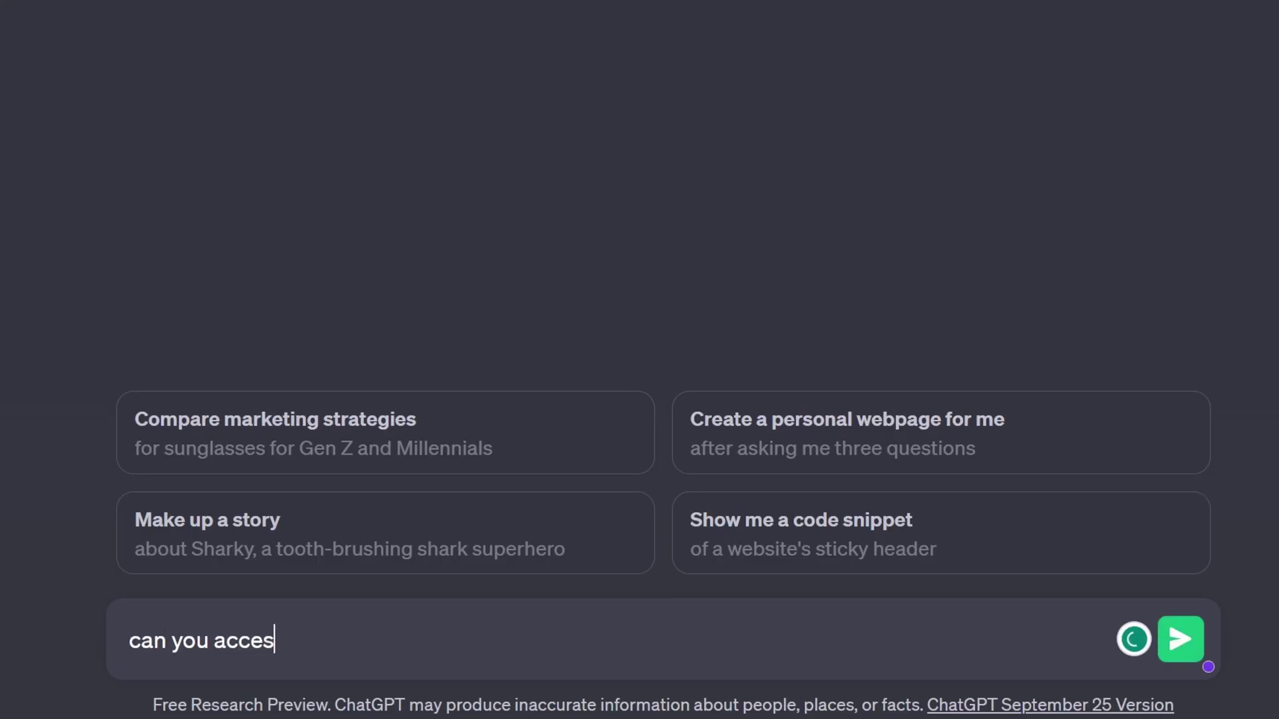
pyautogui.press('Return')
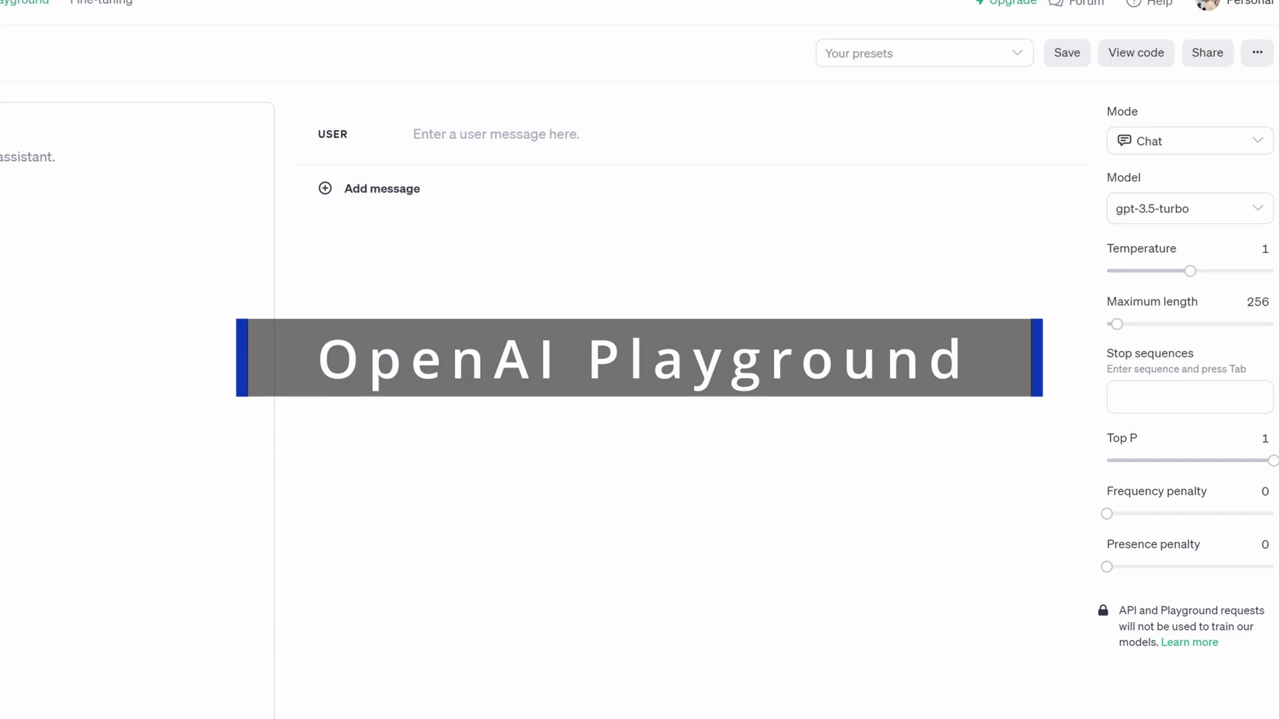
pyautogui.click(1167, 133)
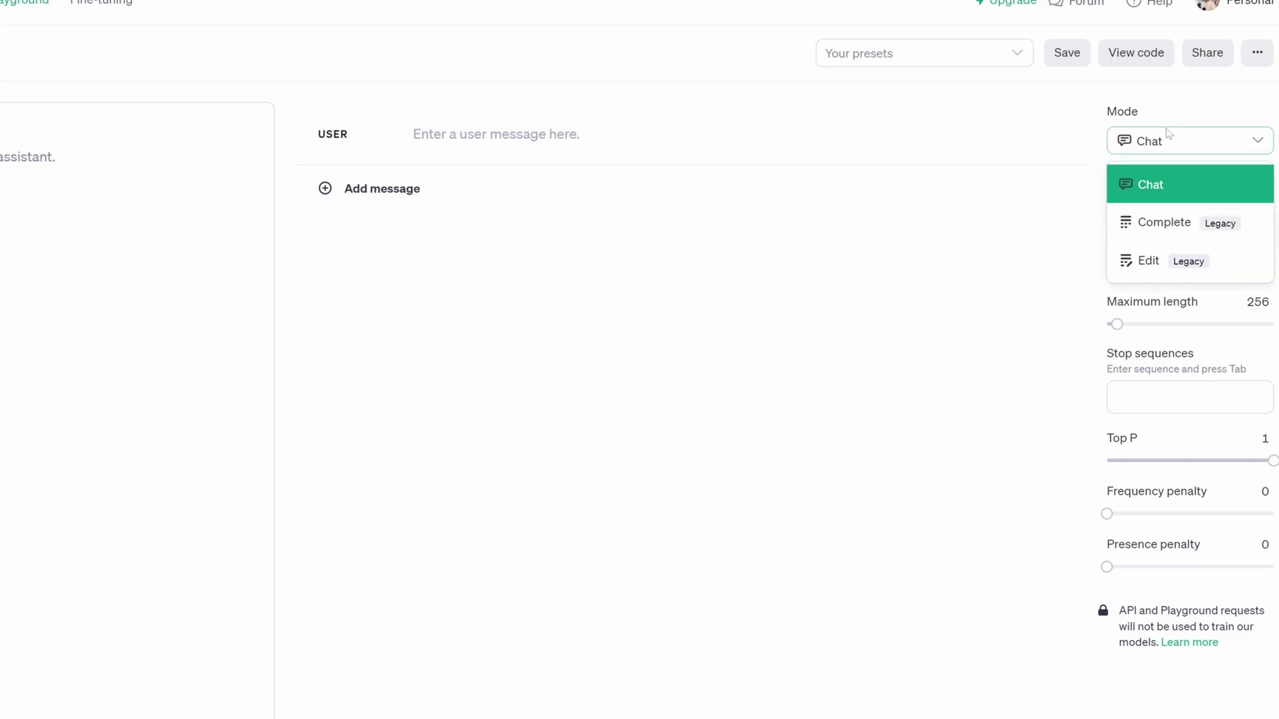
pyautogui.click(1153, 227)
pyautogui.click(1157, 142)
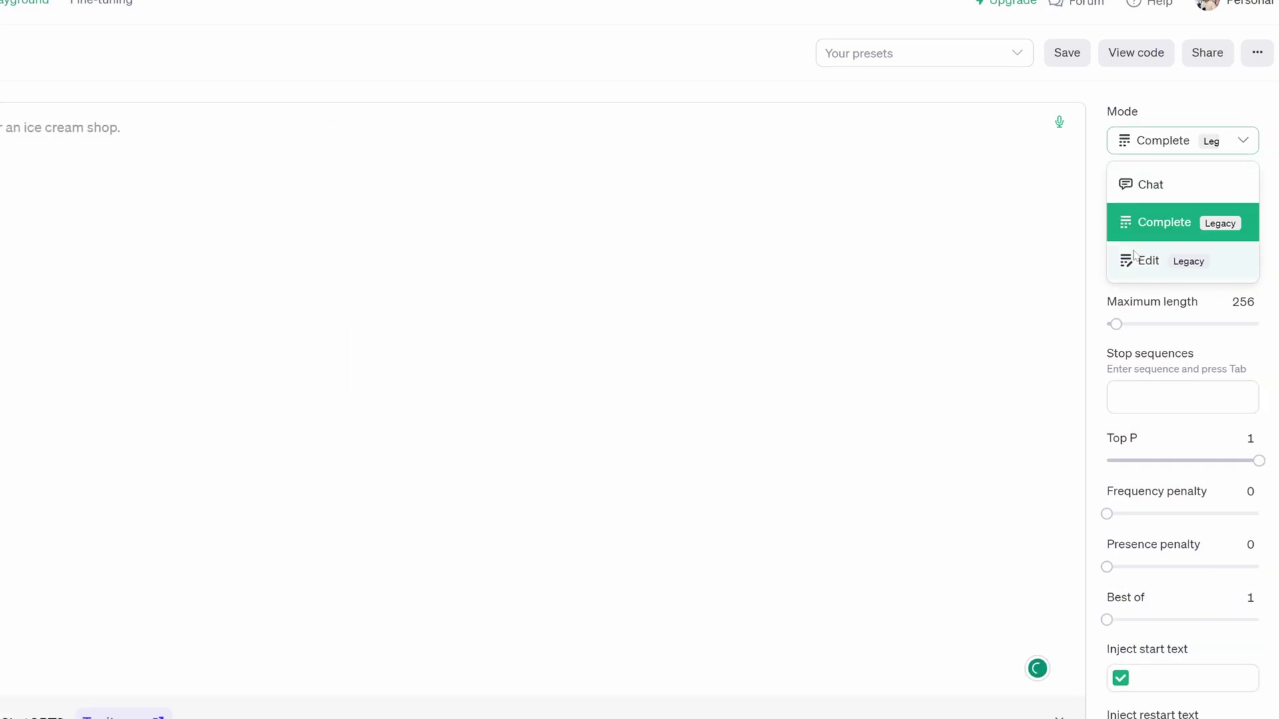
pyautogui.click(1140, 261)
pyautogui.click(1167, 152)
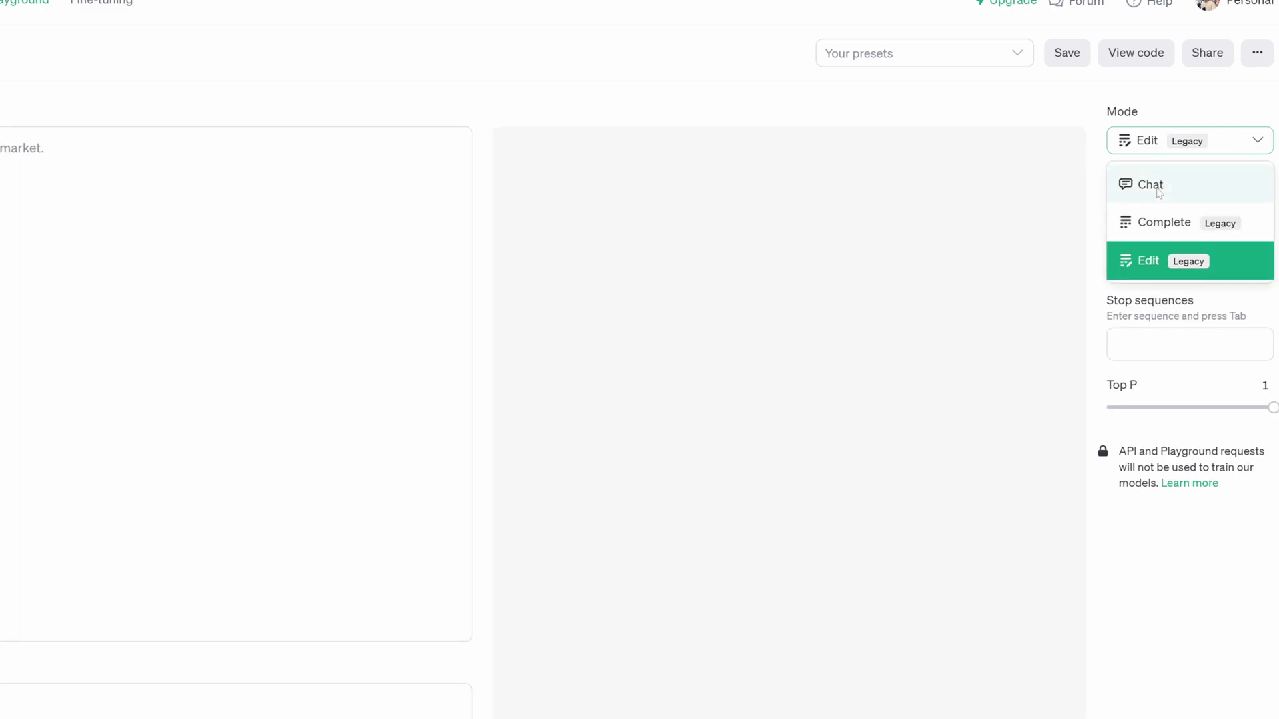
pyautogui.click(1159, 192)
pyautogui.click(1159, 213)
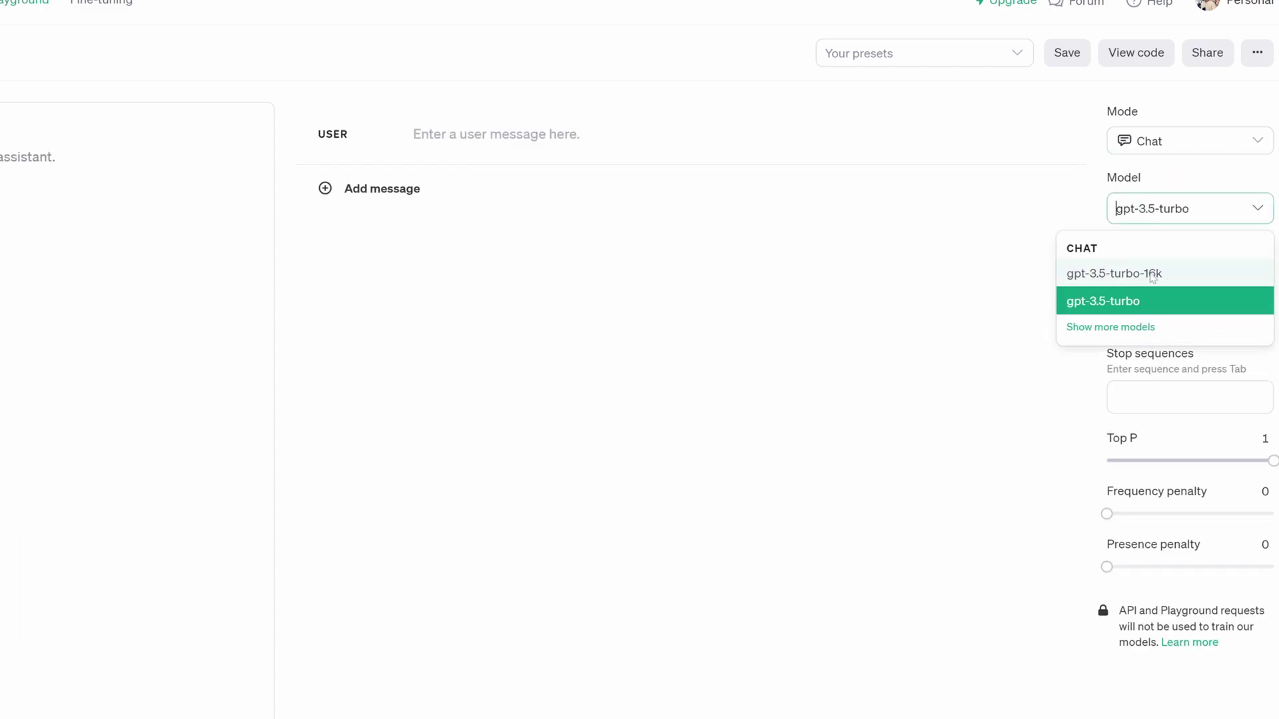
pyautogui.click(1096, 329)
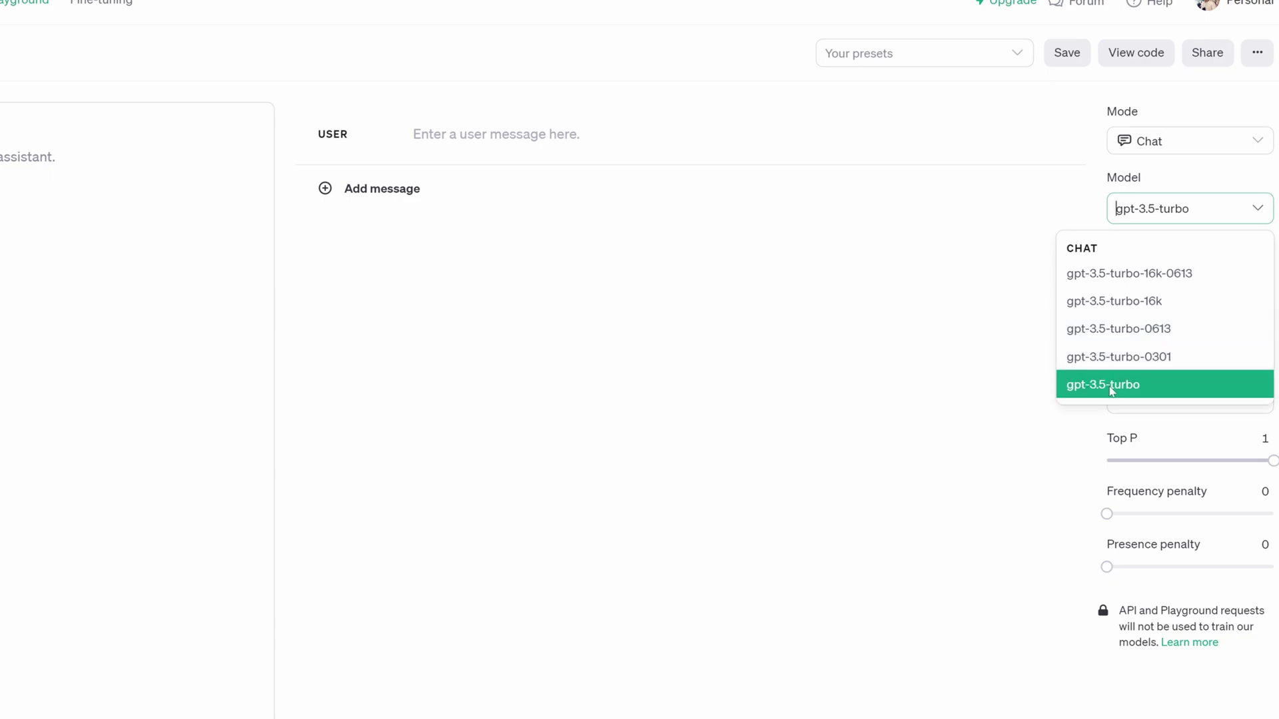
pyautogui.click(1164, 210)
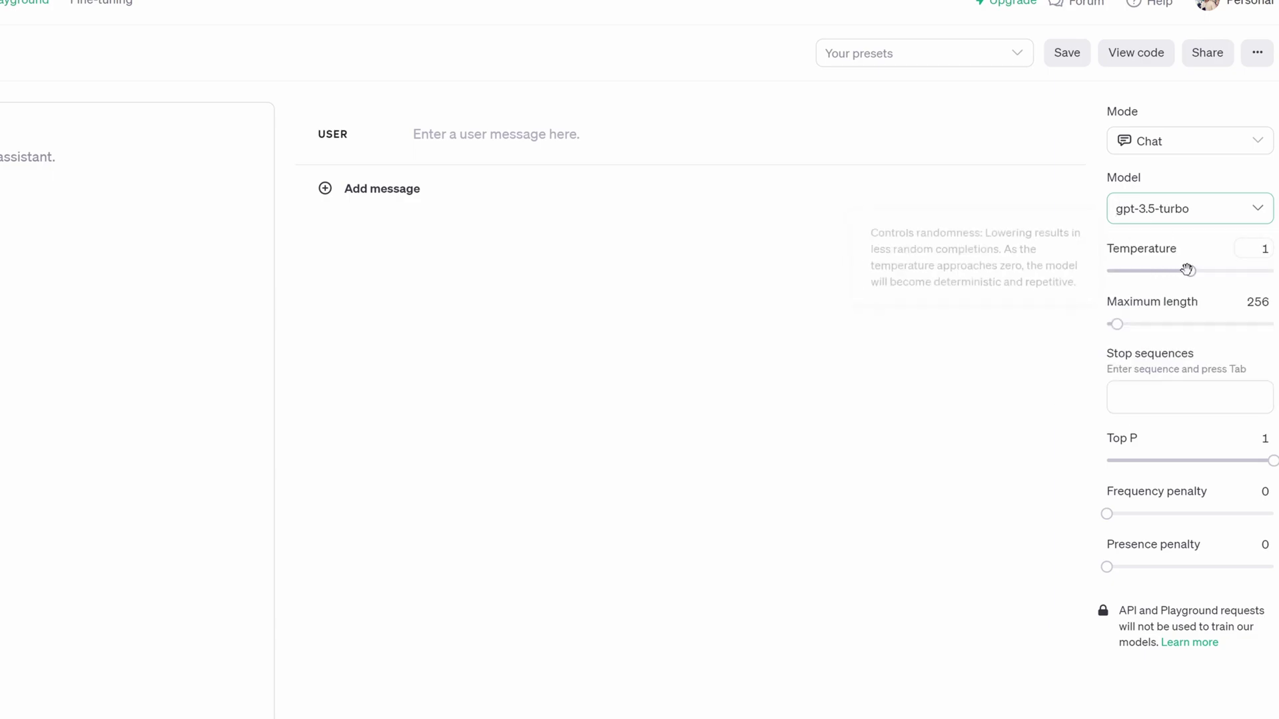
pyautogui.click(1156, 219)
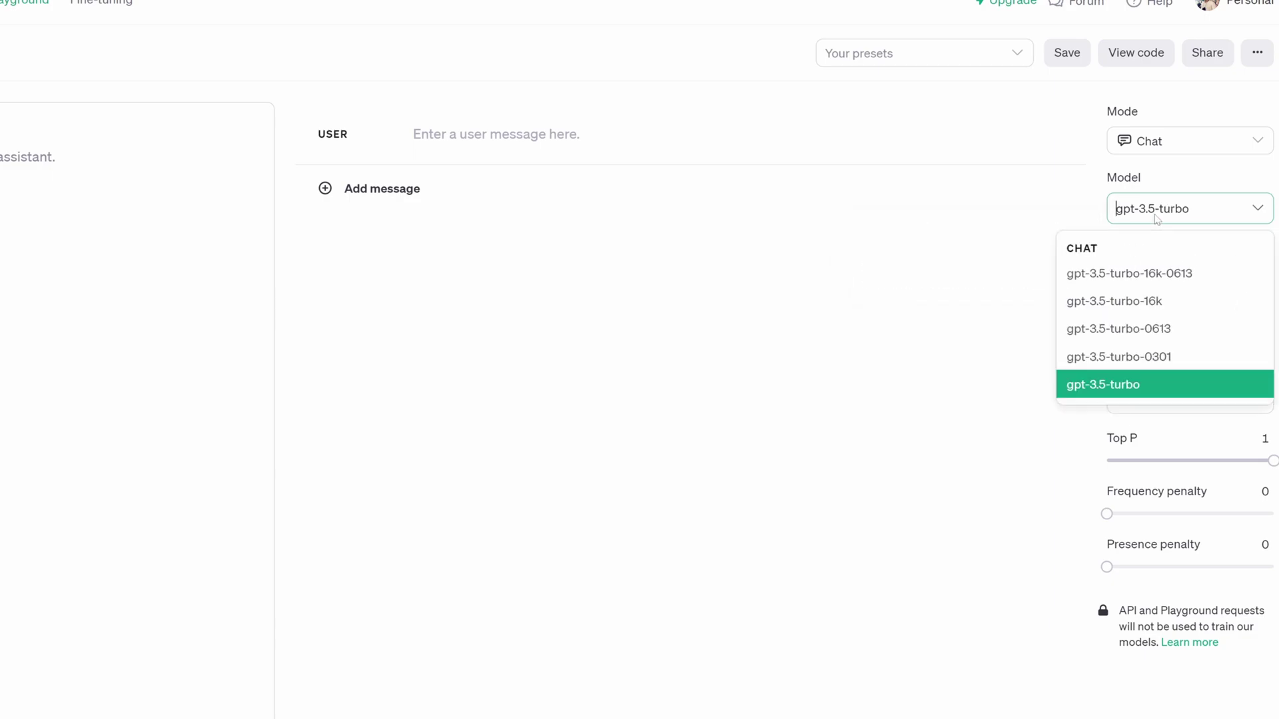
pyautogui.click(1156, 142)
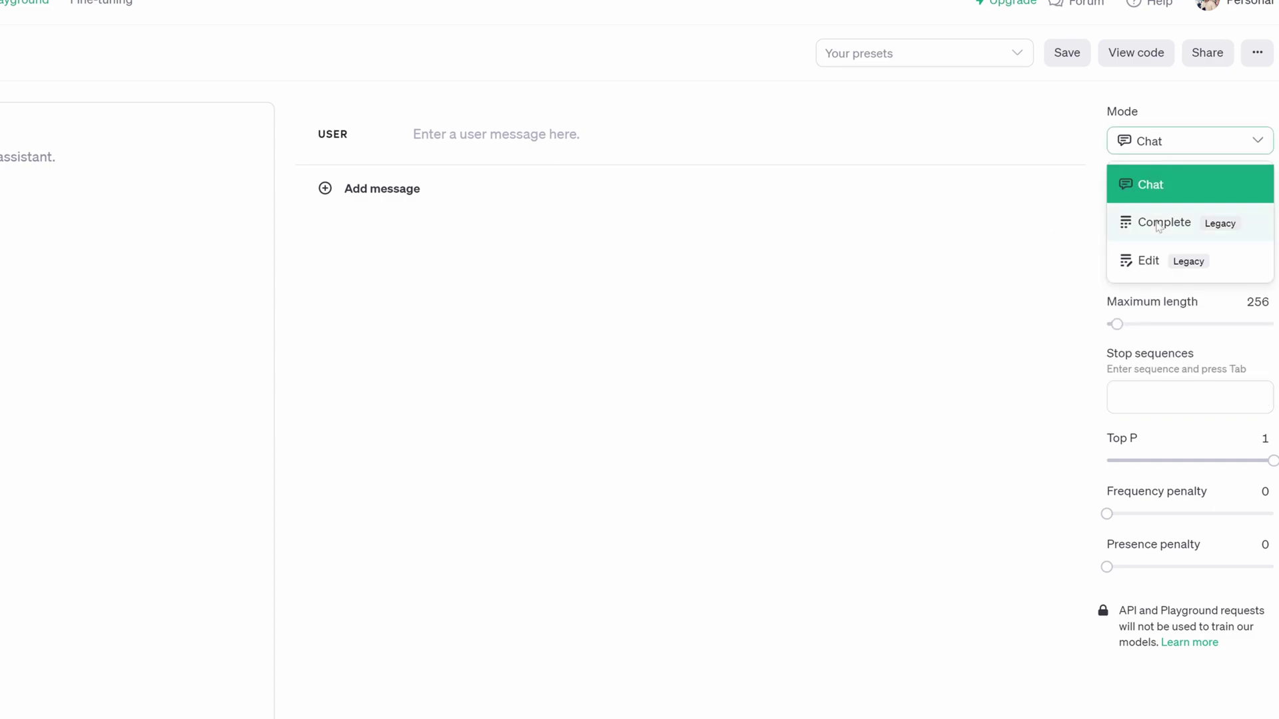
pyautogui.click(1154, 153)
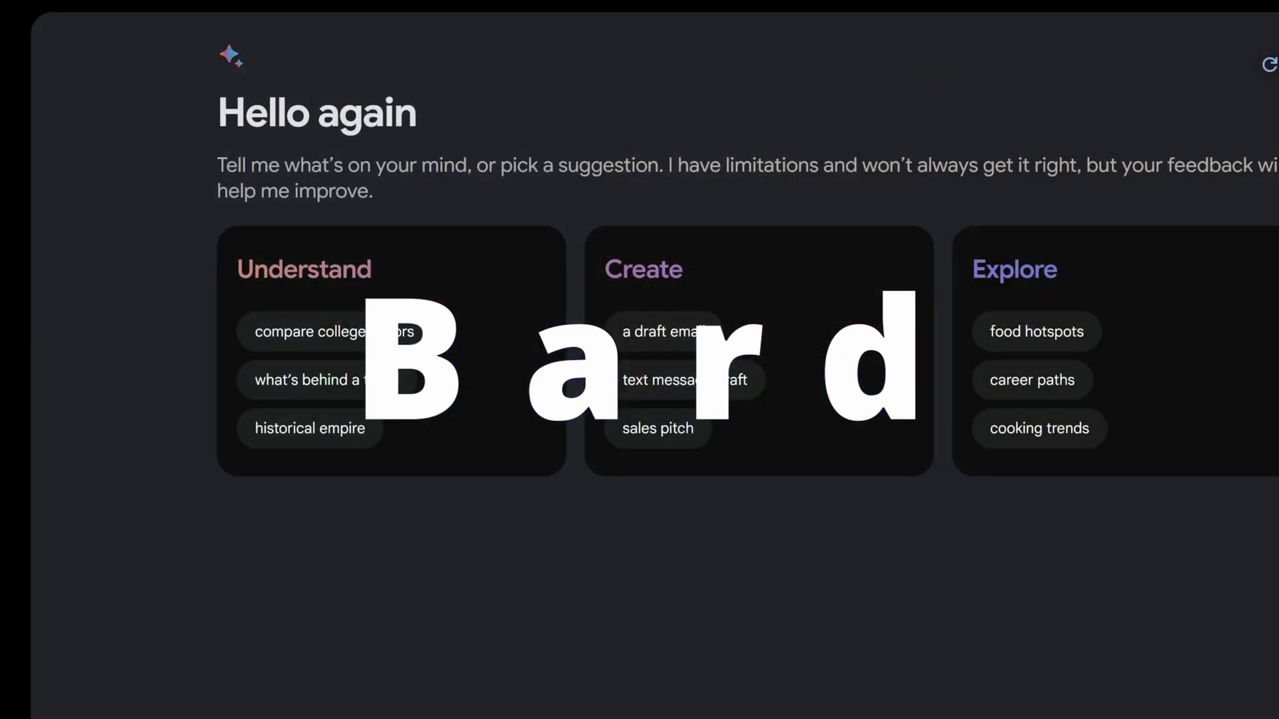
# Ask Bard 'do you have access to the web ?' and browse its reply actions and alternative drafts.
pyautogui.write('do you have  access to the web ?')
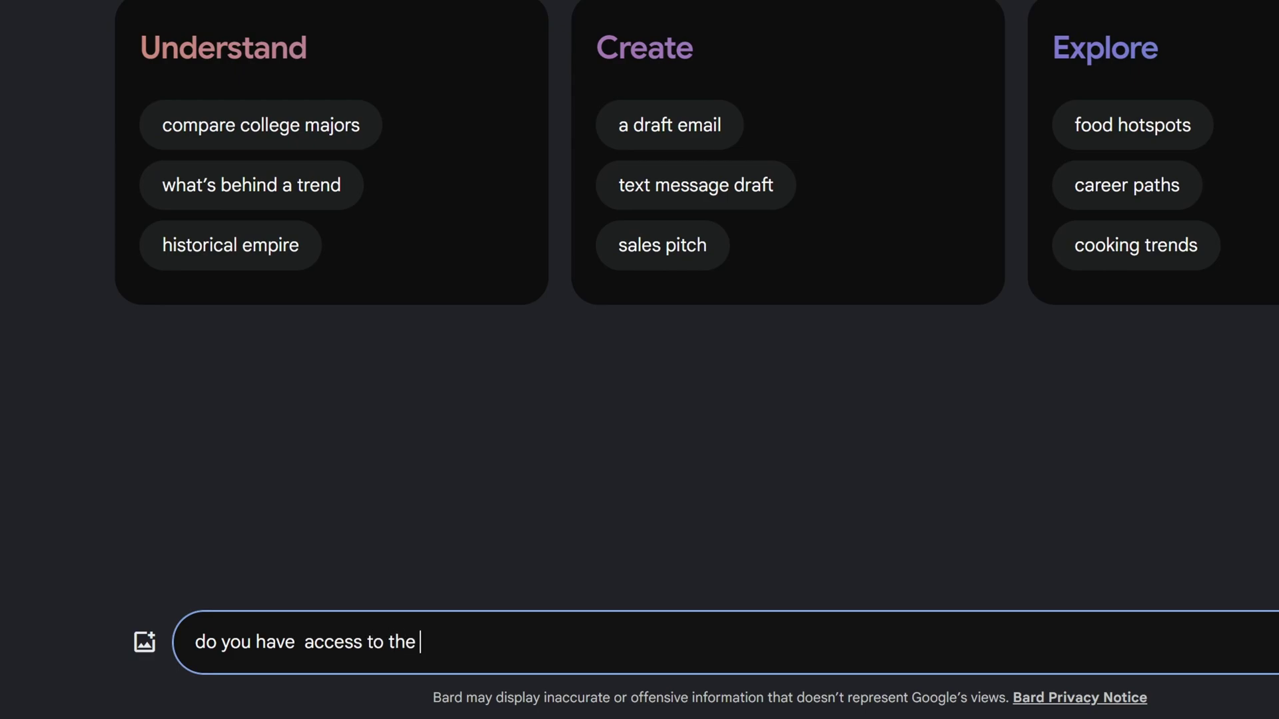
pyautogui.press('Return')
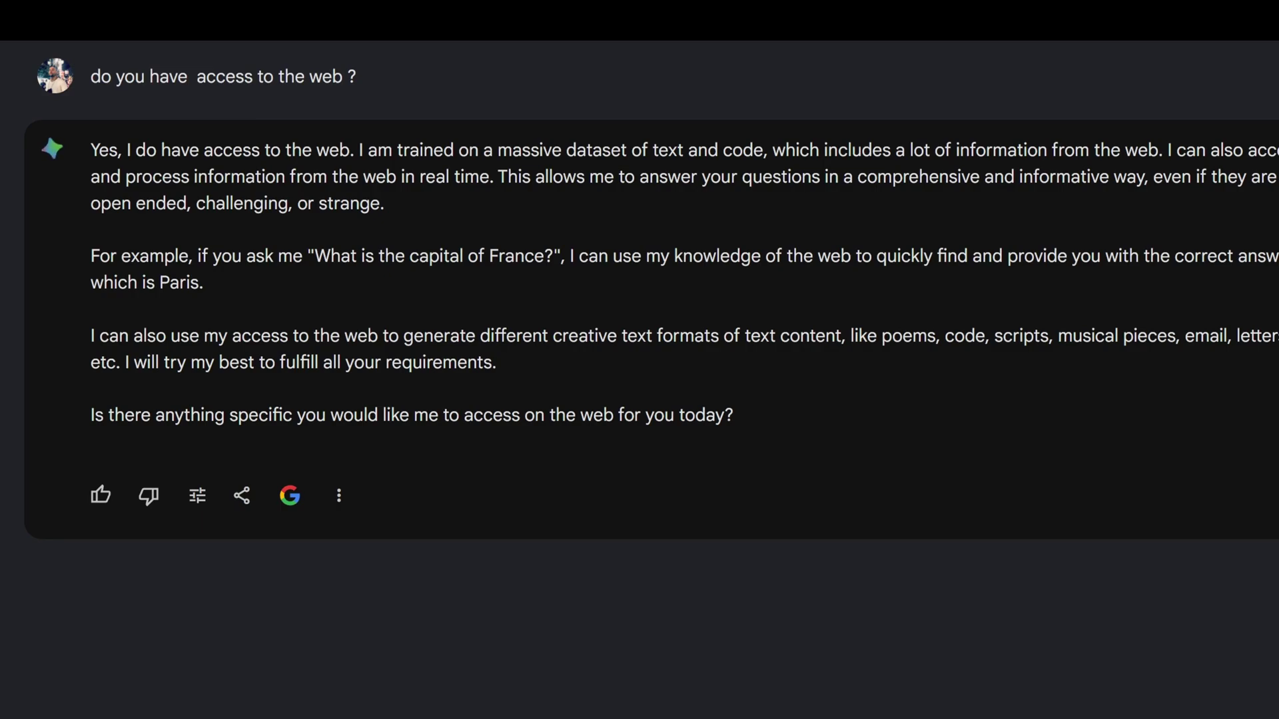
pyautogui.click(332, 507)
pyautogui.click(406, 548)
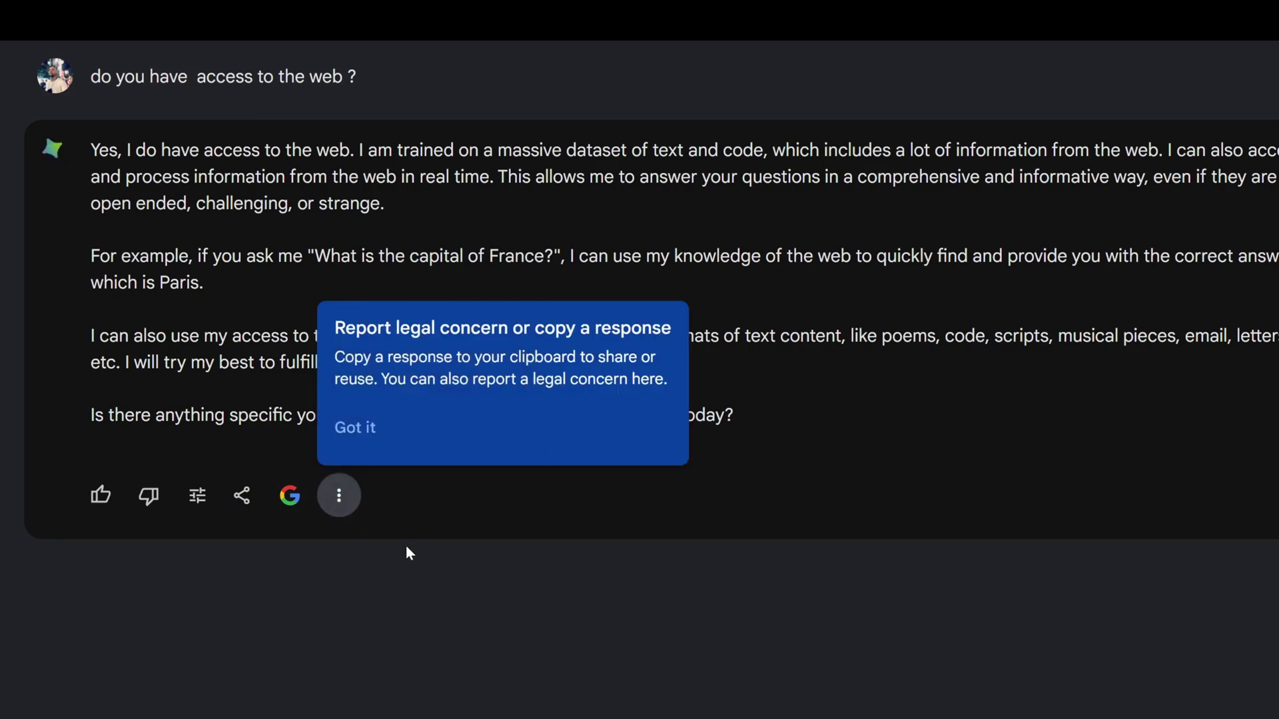
pyautogui.click(353, 428)
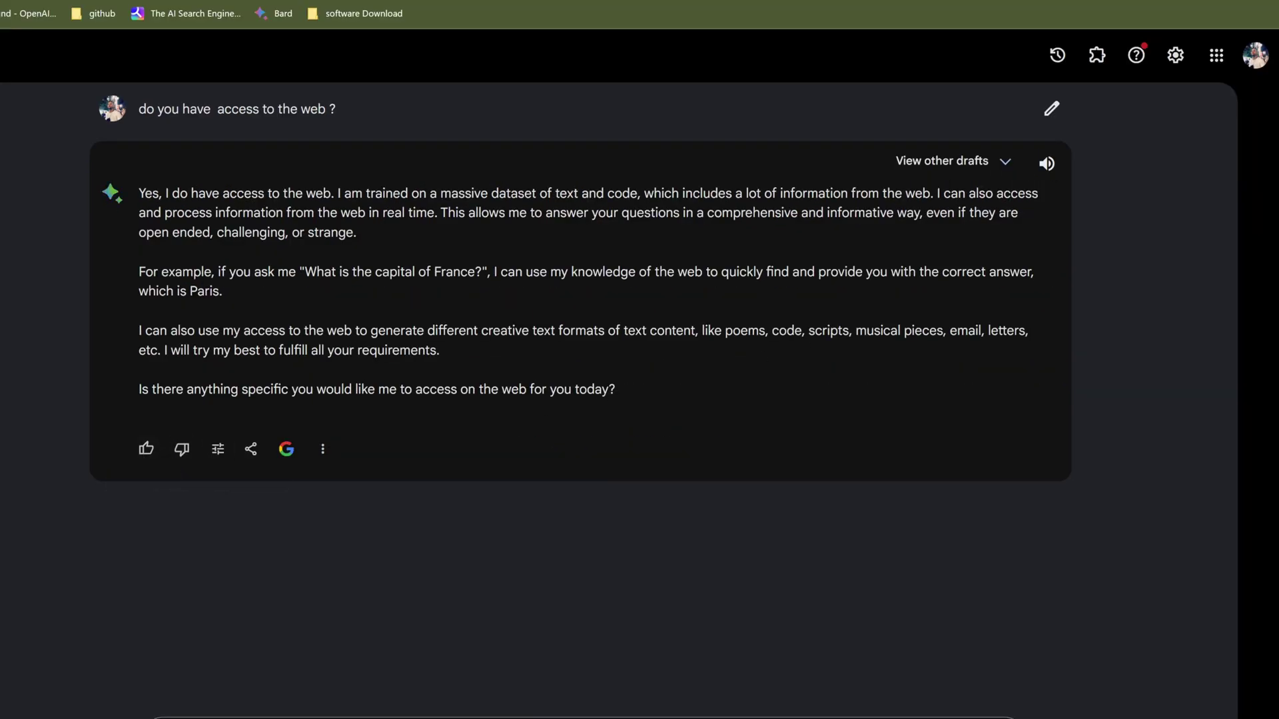
pyautogui.click(1008, 162)
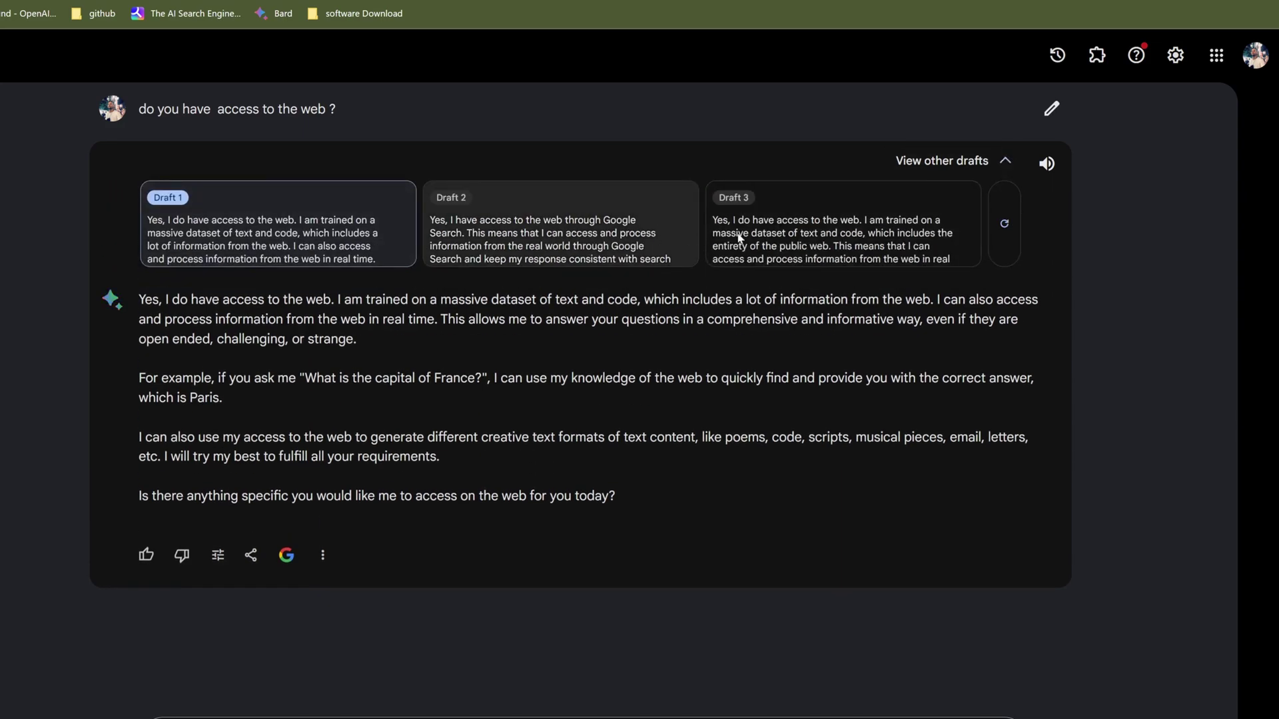
pyautogui.click(1005, 162)
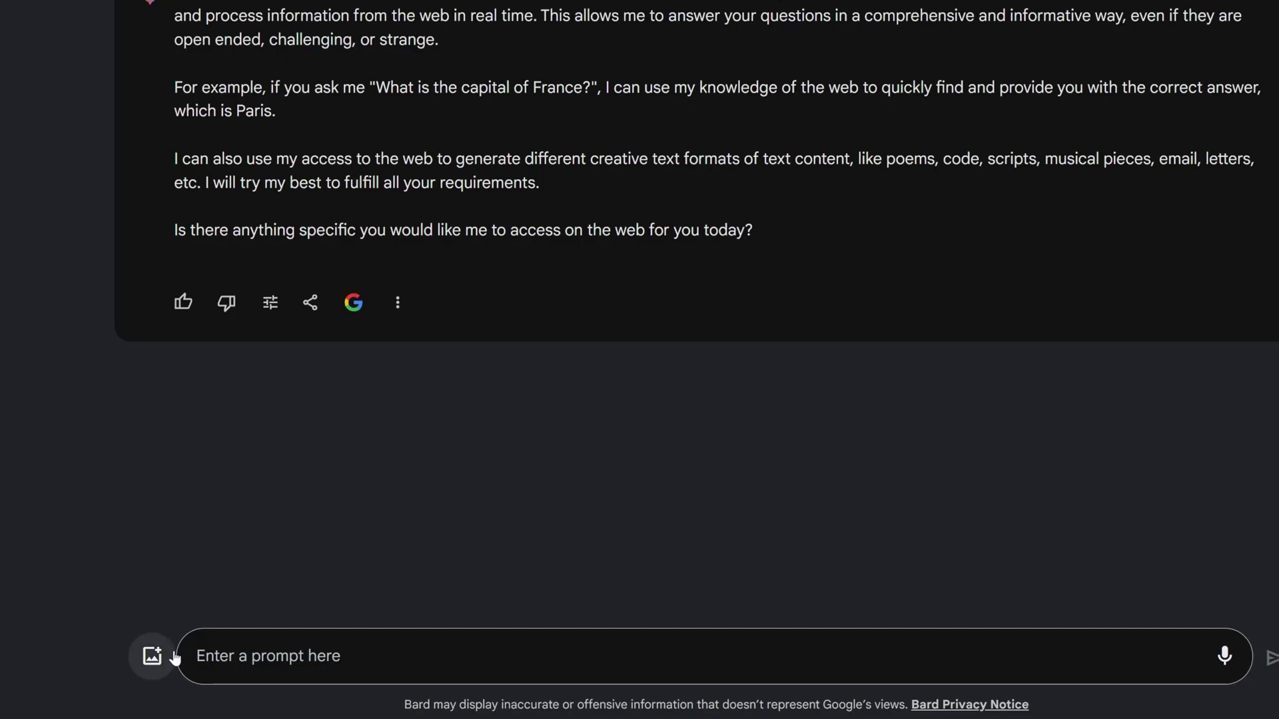
# Attach the meme image and send 'can you explain this meme' to Bard.
pyautogui.click(160, 657)
pyautogui.click(40, 63)
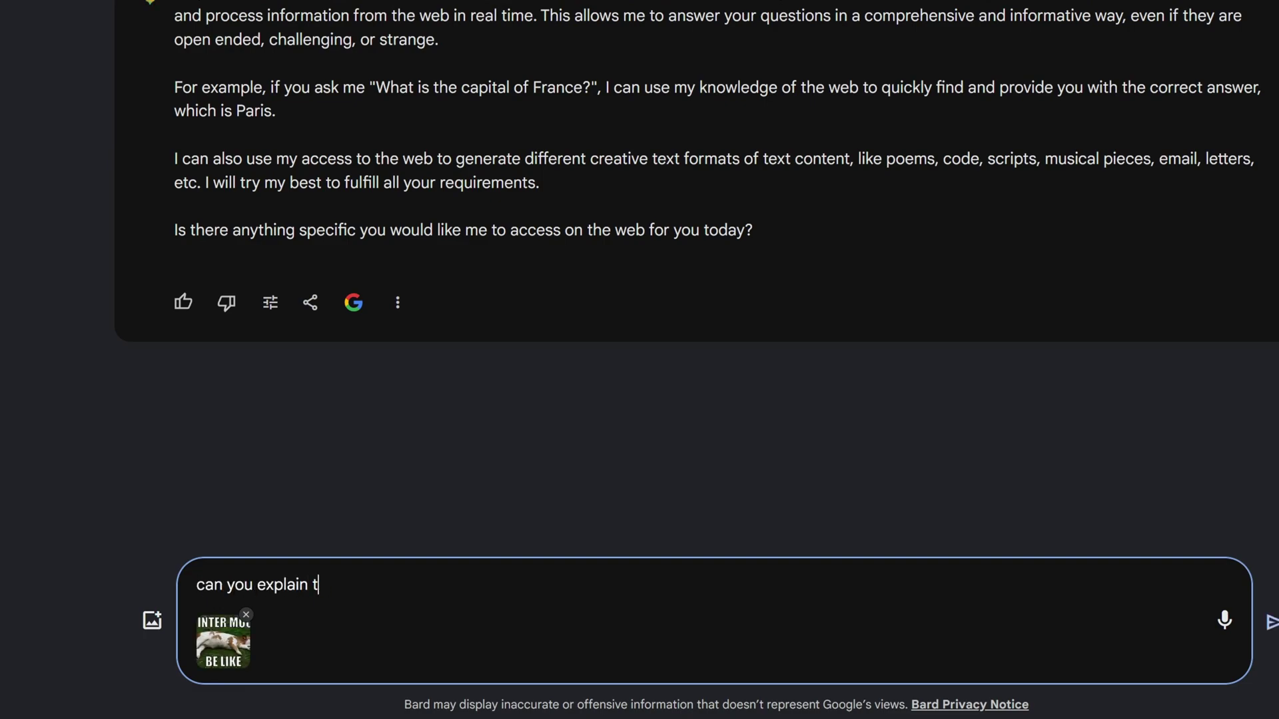
pyautogui.write('em')
pyautogui.press('Return')
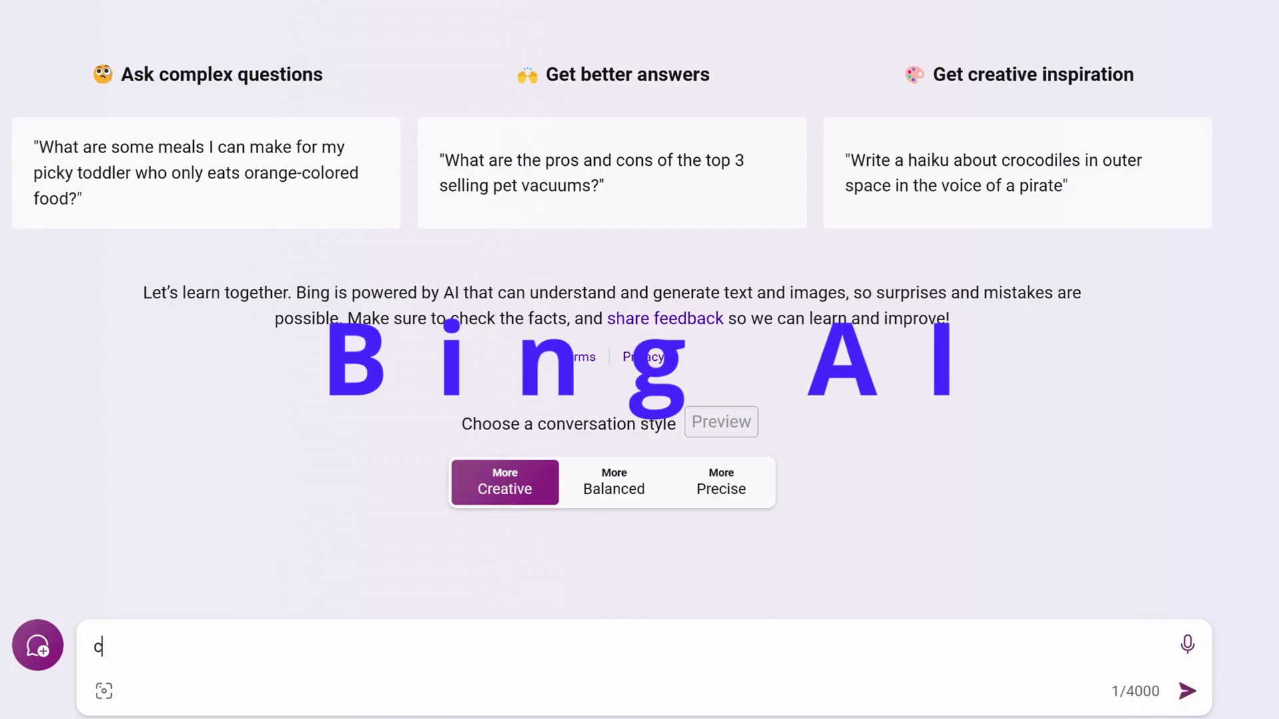
# Request an image of a cat playing a piano, then choose the 'Can you add a hat to the cat?' follow-up.
pyautogui.write('ate an image of a cat play')
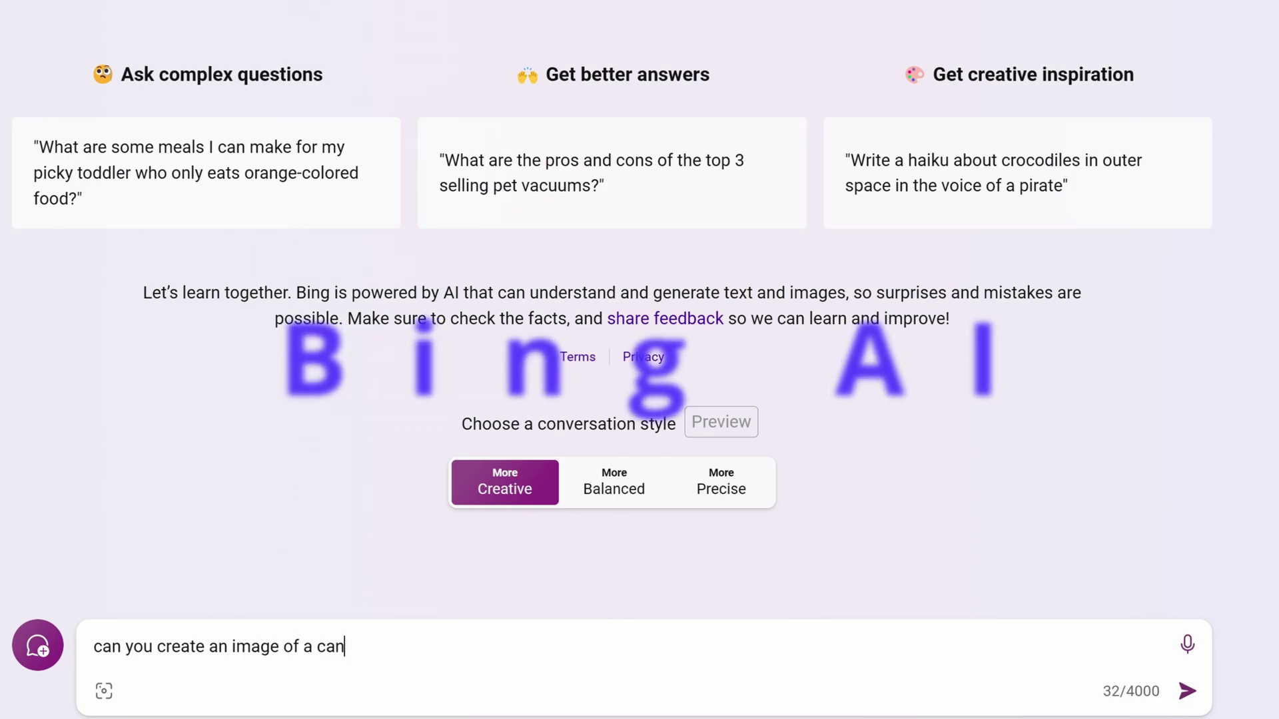
pyautogui.write('ing a')
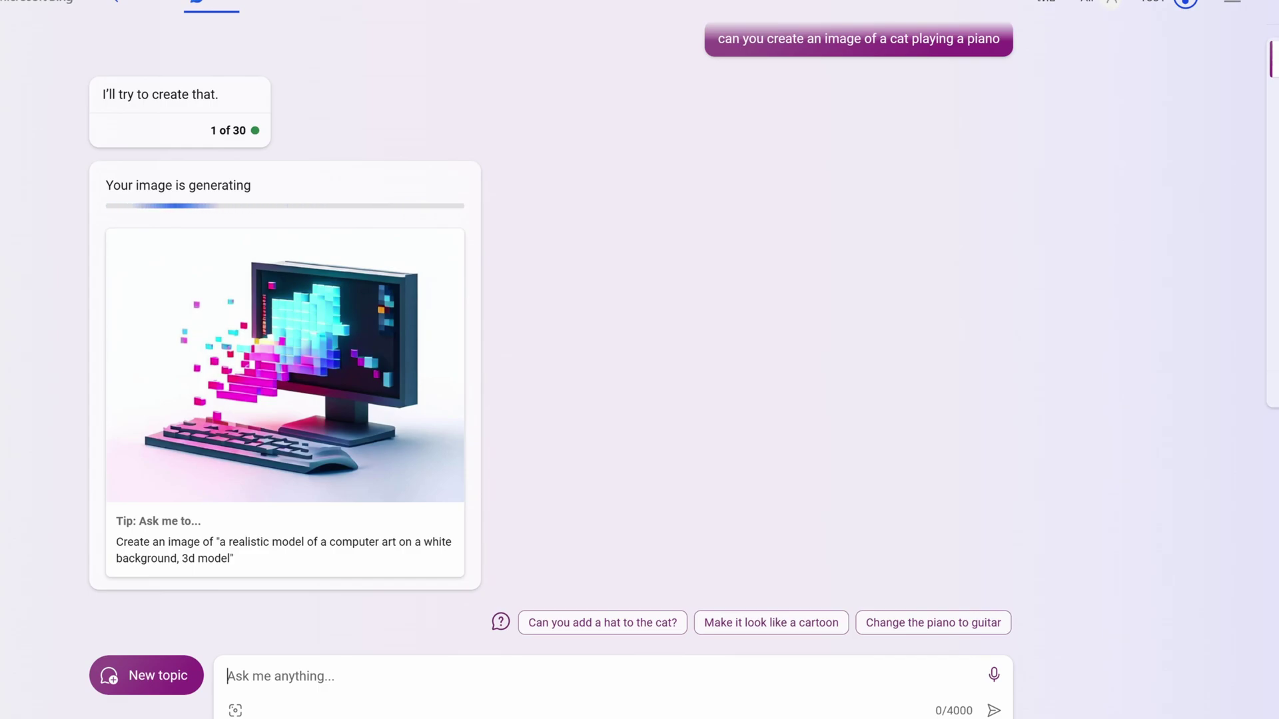
pyautogui.click(652, 621)
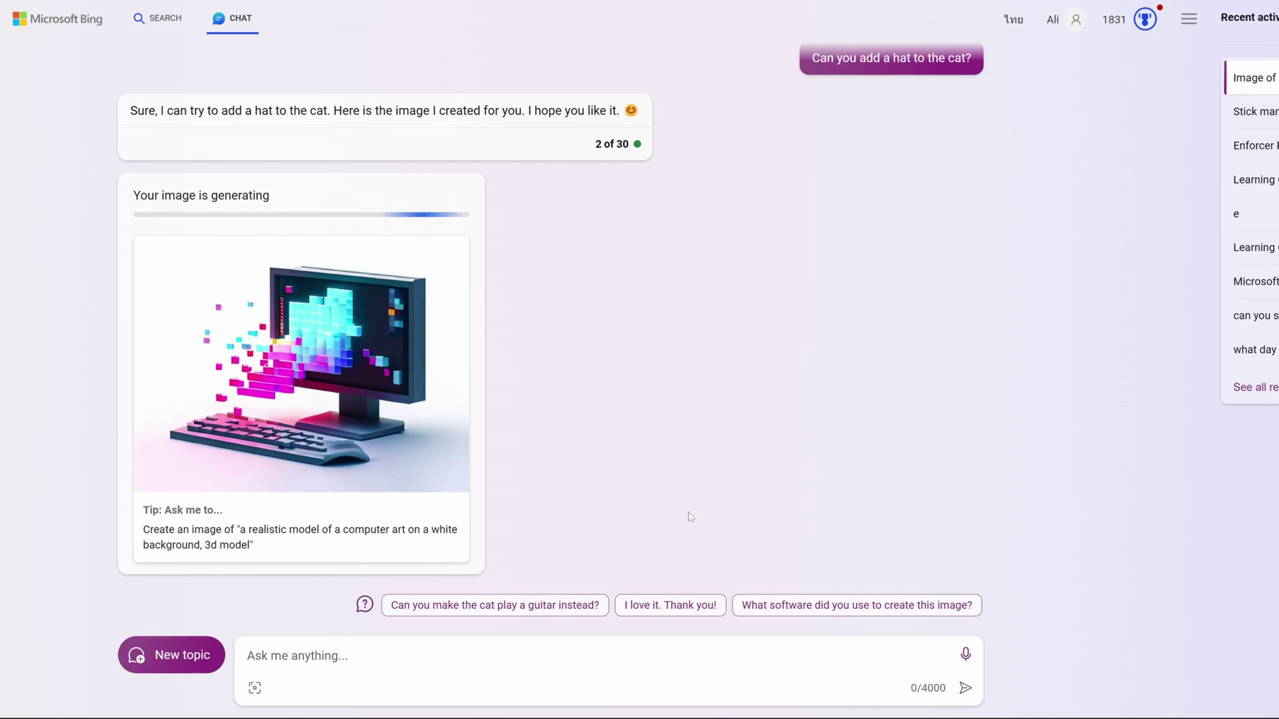
# Open a generated cat-and-piano image full size and step to the next images.
pyautogui.click(213, 267)
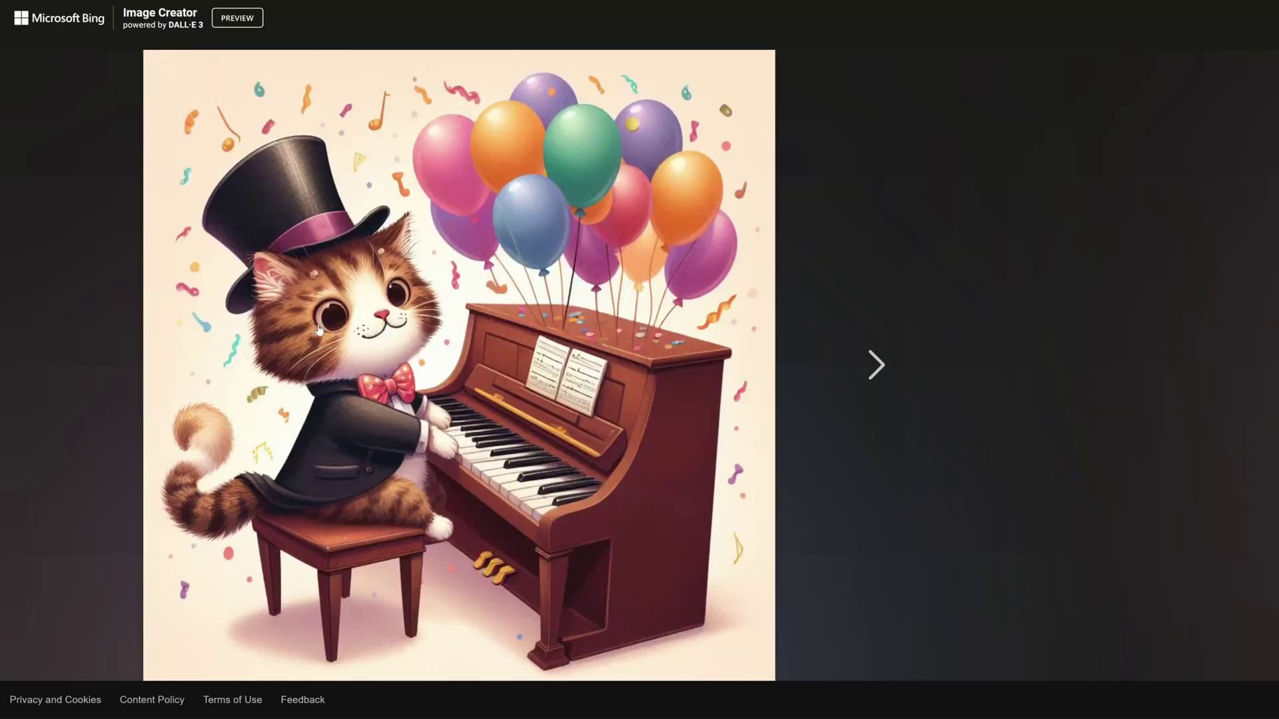
pyautogui.click(869, 365)
pyautogui.click(868, 366)
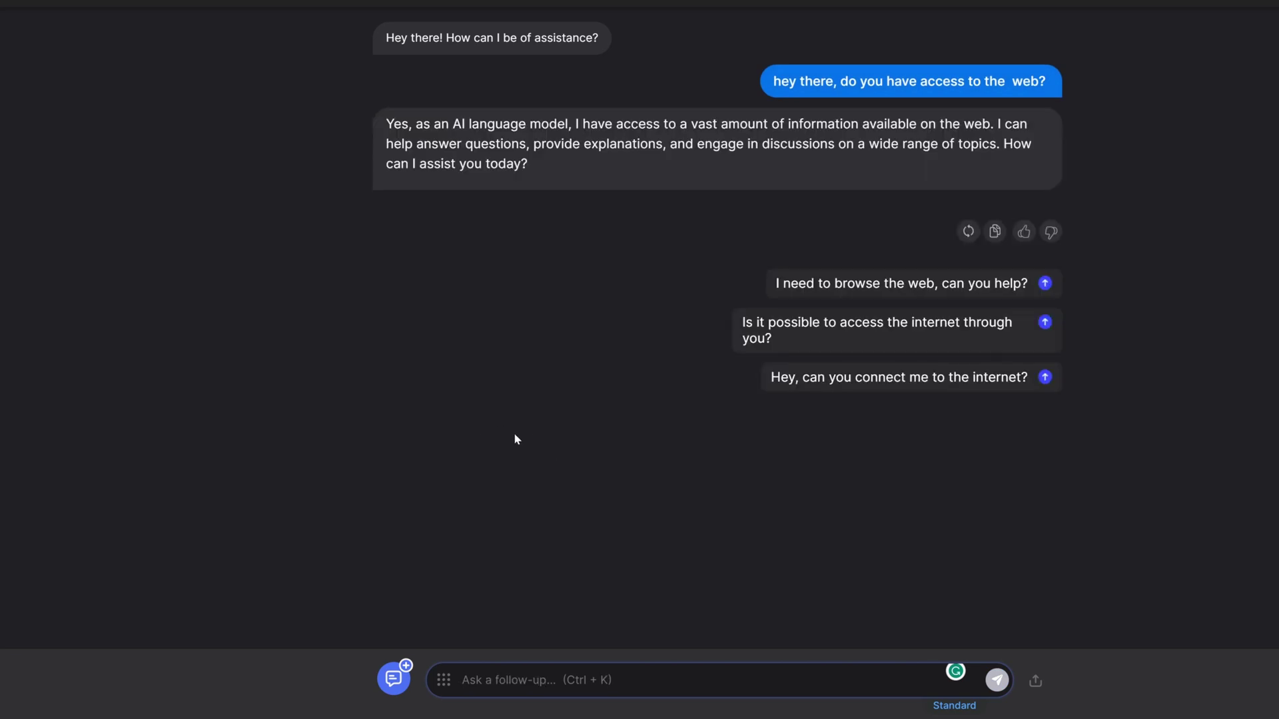
# Thumbs-up YouChat's web-access answer, then generate a share link for the transcript and close it.
pyautogui.click(1049, 233)
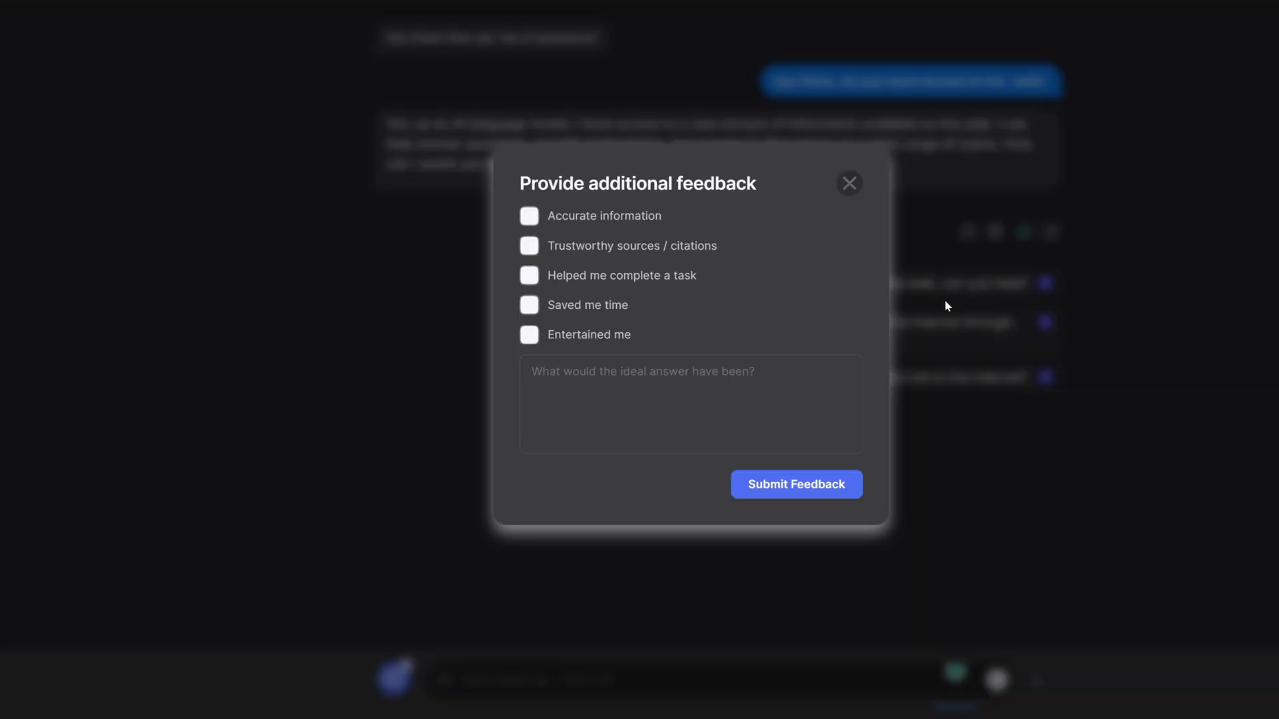
pyautogui.click(850, 184)
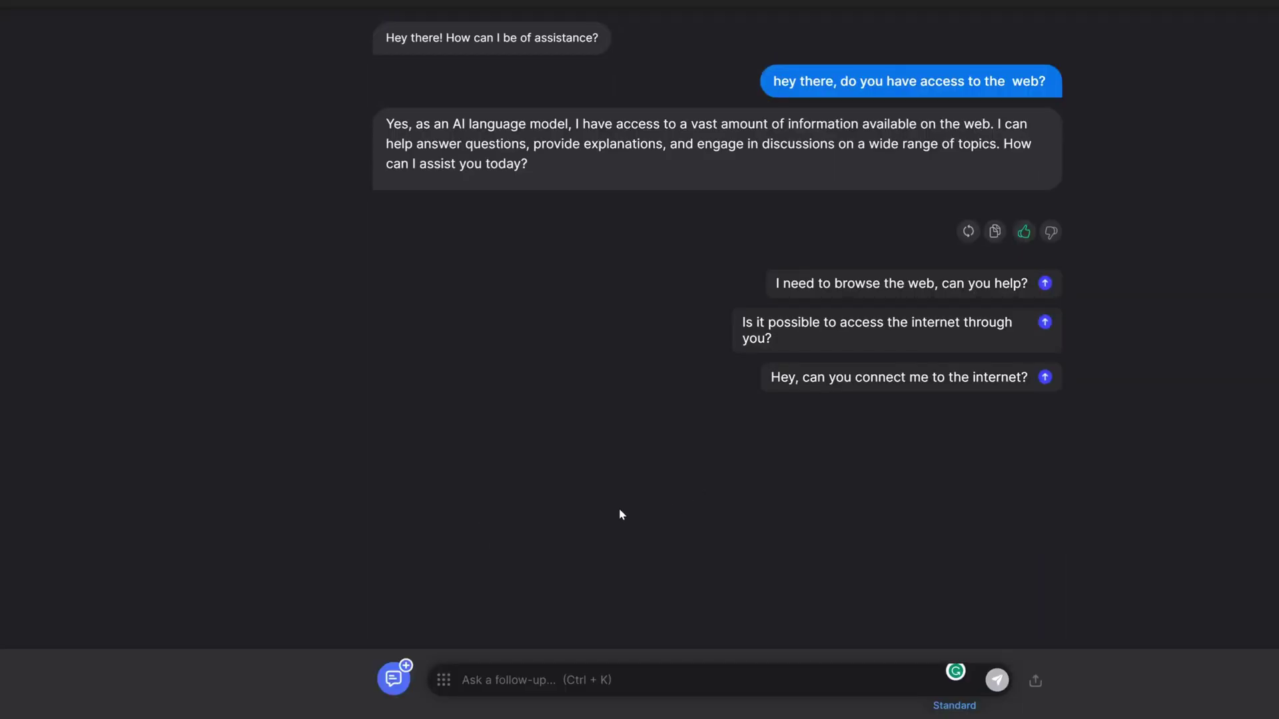
pyautogui.click(444, 680)
pyautogui.click(1035, 680)
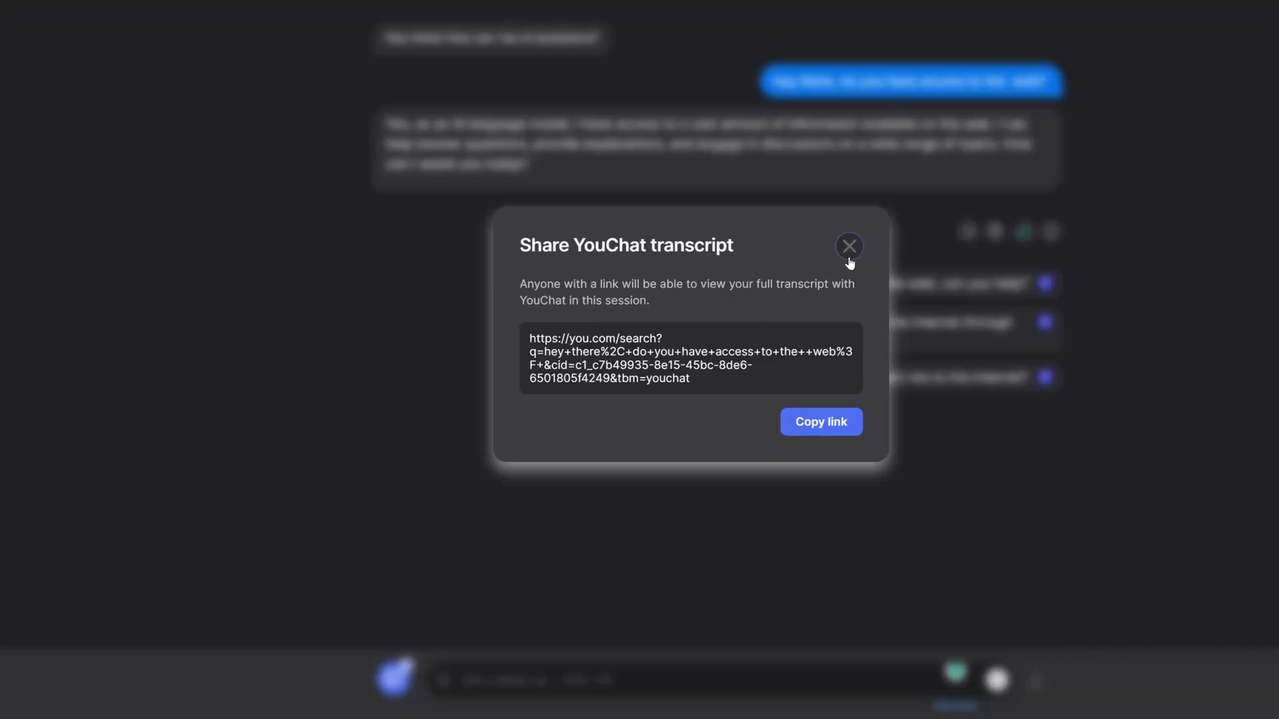
pyautogui.click(849, 247)
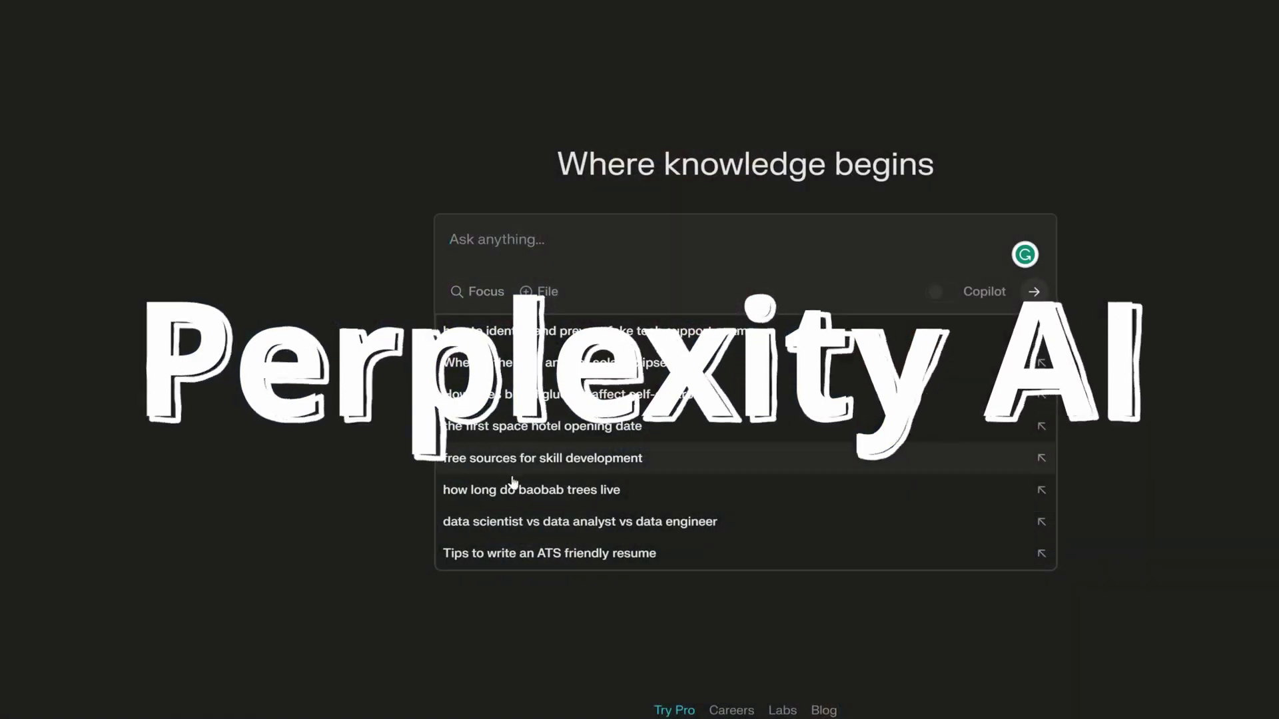
# Run the suggested search on spotting fake tech support scams and read through the answer.
pyautogui.click(496, 345)
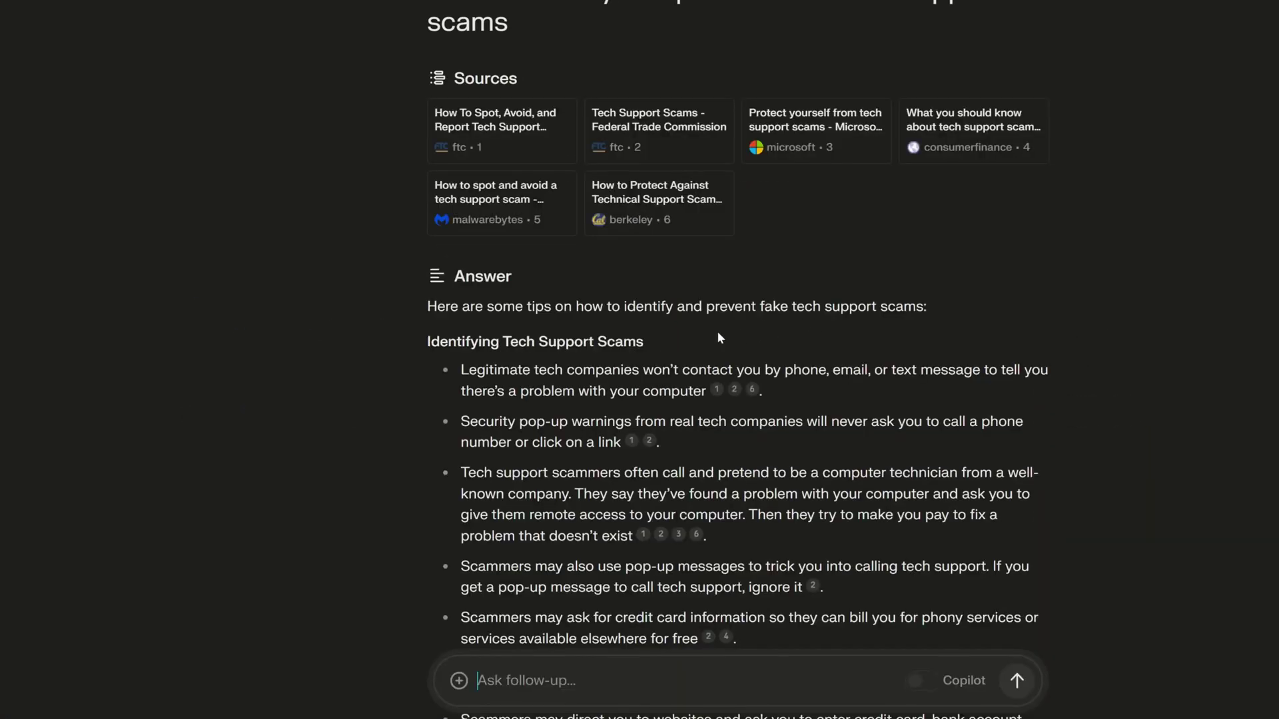
pyautogui.scroll(-3, 819, 318)
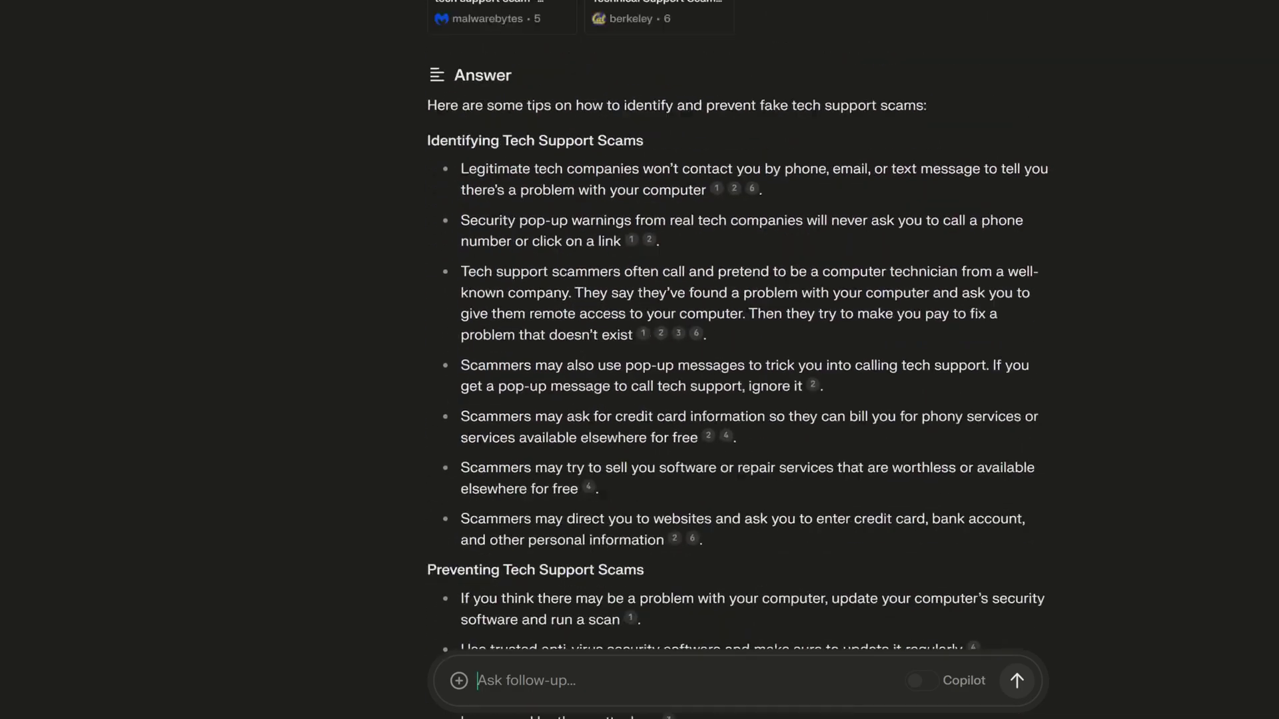
pyautogui.scroll(3, 496, 170)
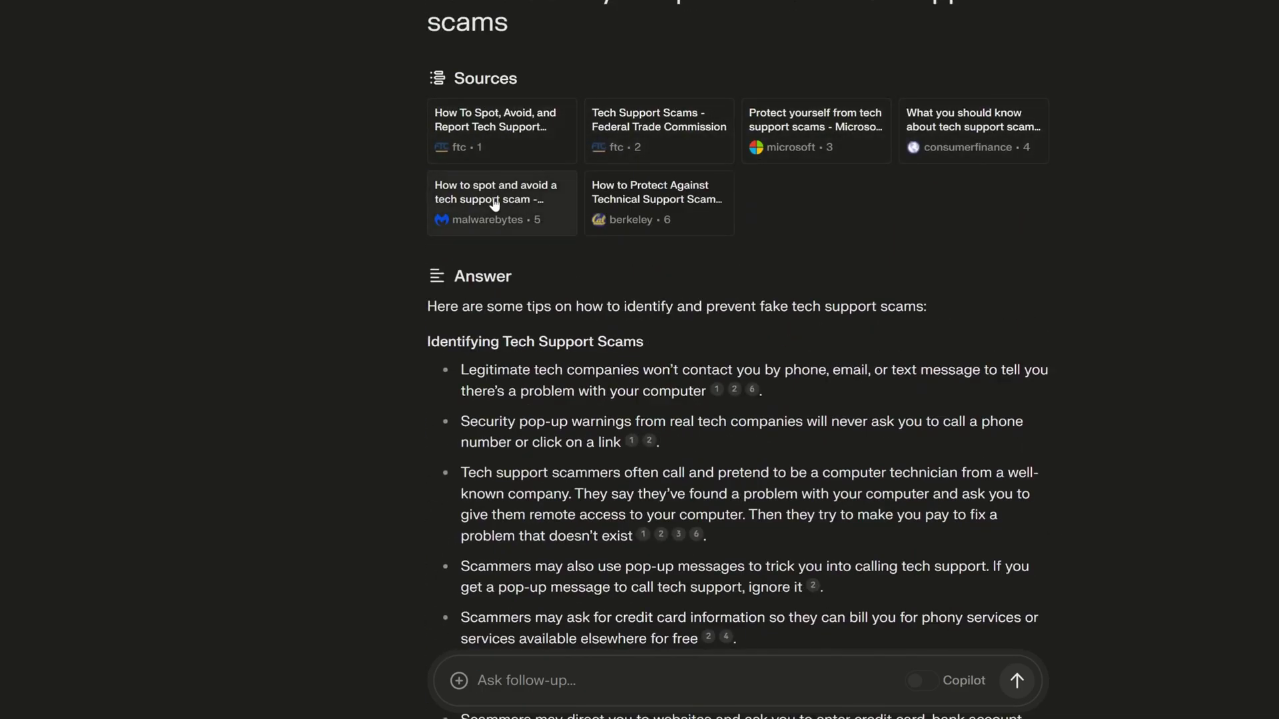
pyautogui.scroll(-10, 669, 220)
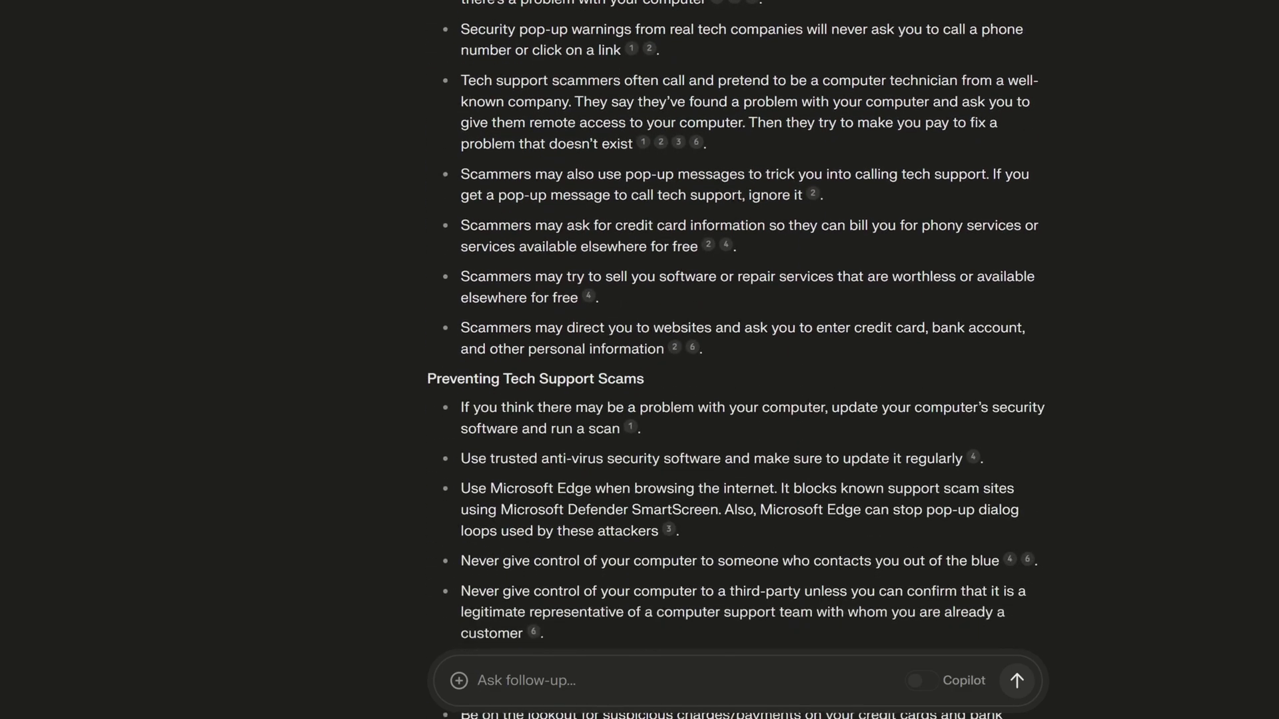
pyautogui.scroll(-5, 499, 385)
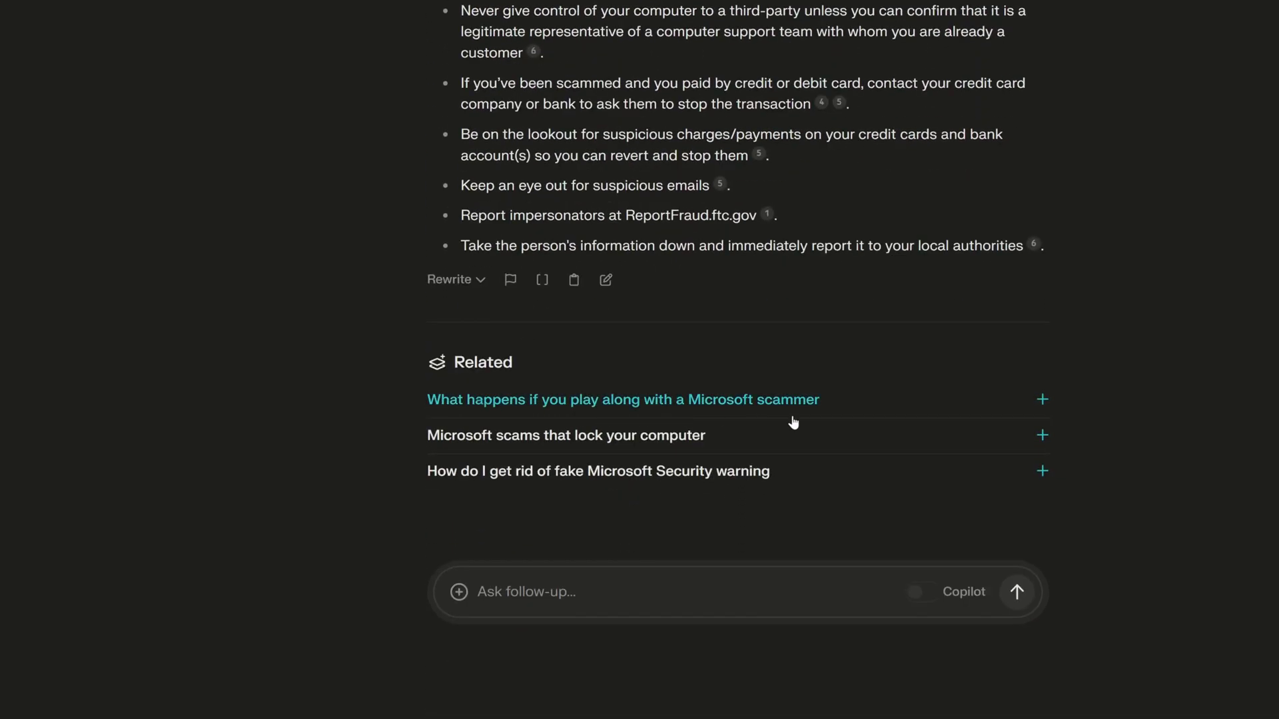
# Ask the related question about playing along with a Microsoft scammer, cancelling a file upload.
pyautogui.click(1041, 400)
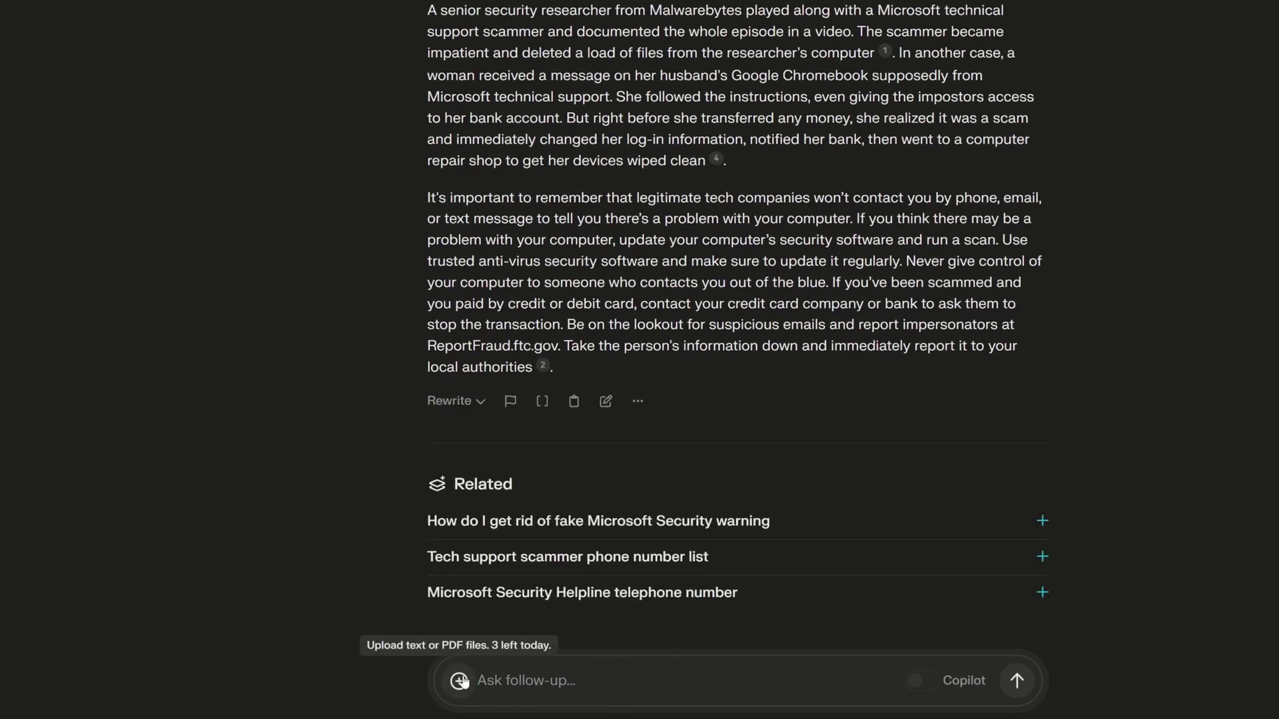
pyautogui.click(458, 681)
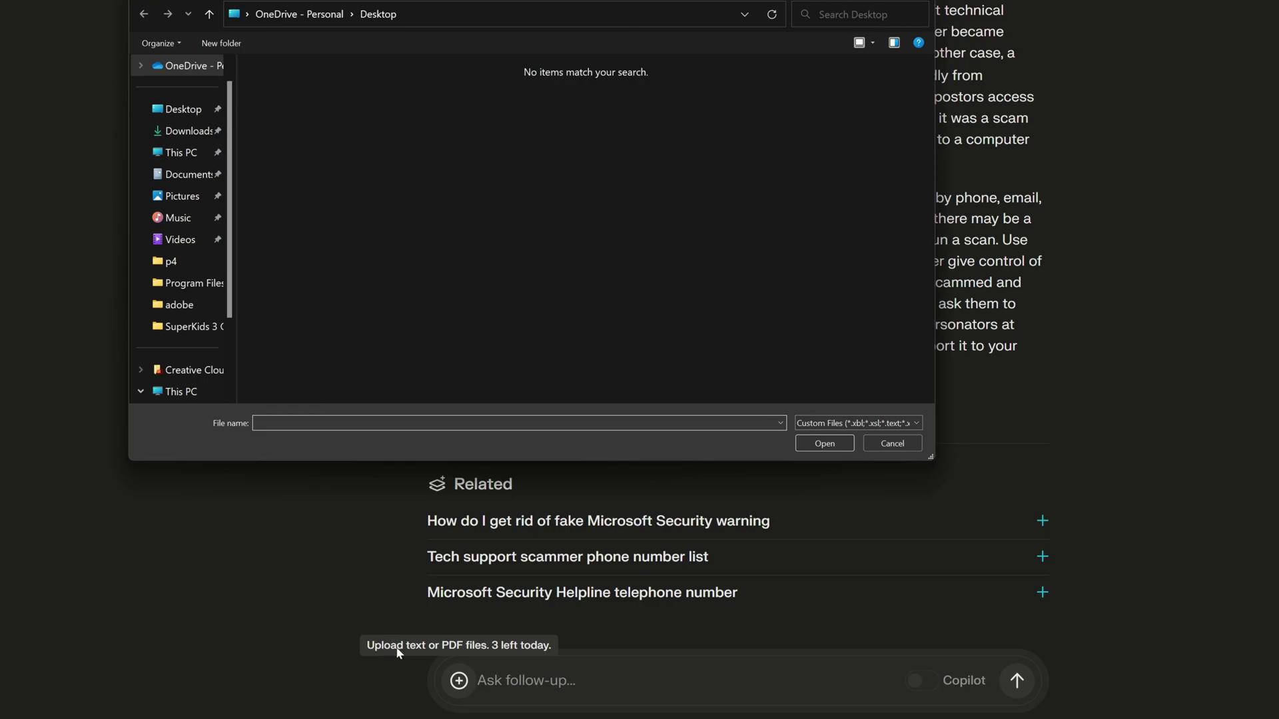
pyautogui.click(892, 443)
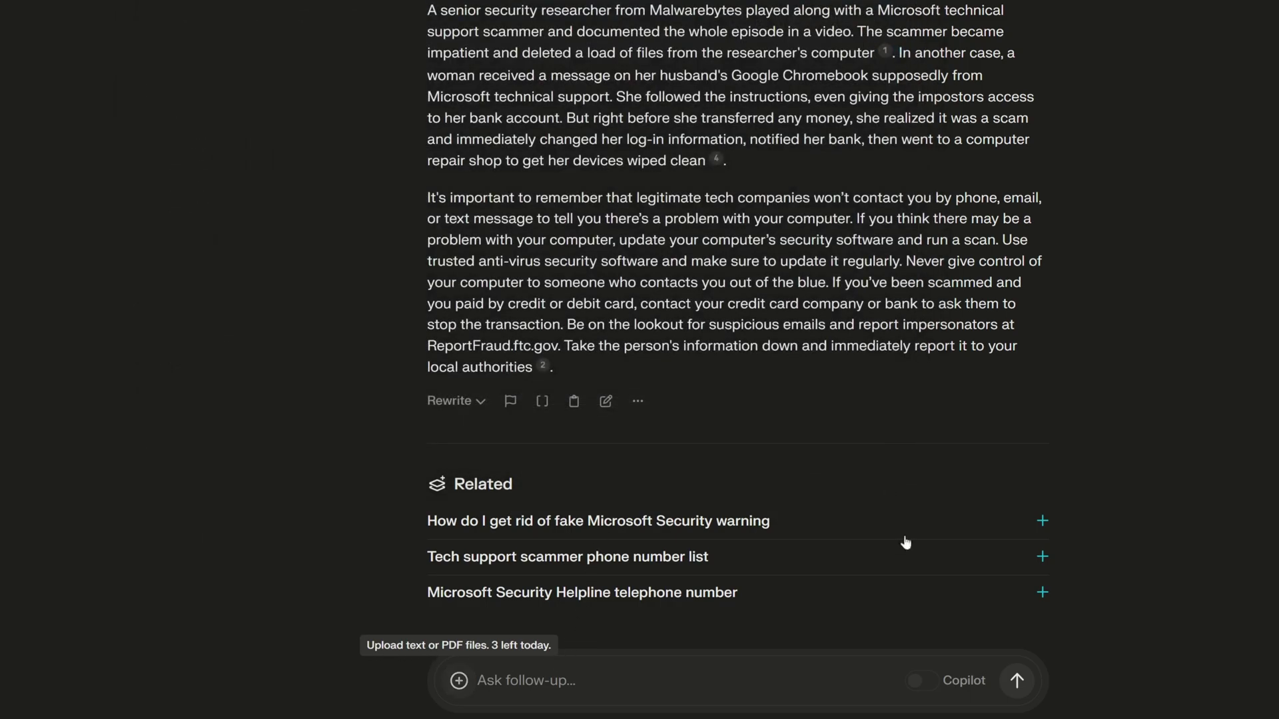